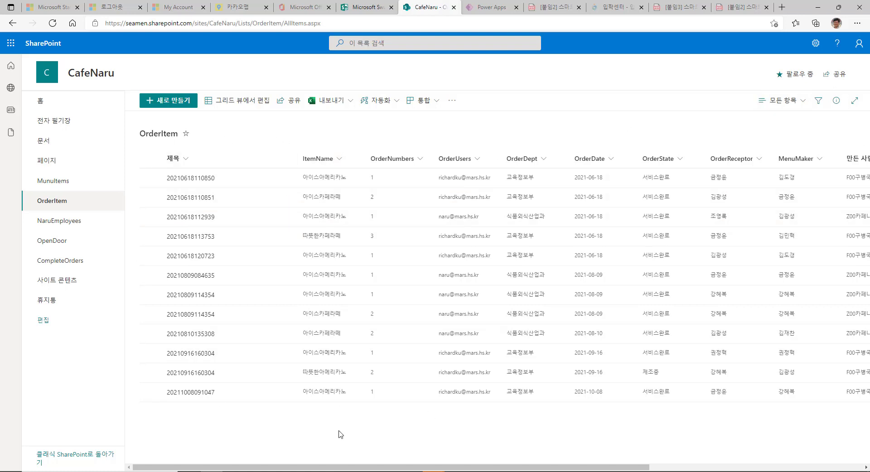
click(275, 23)
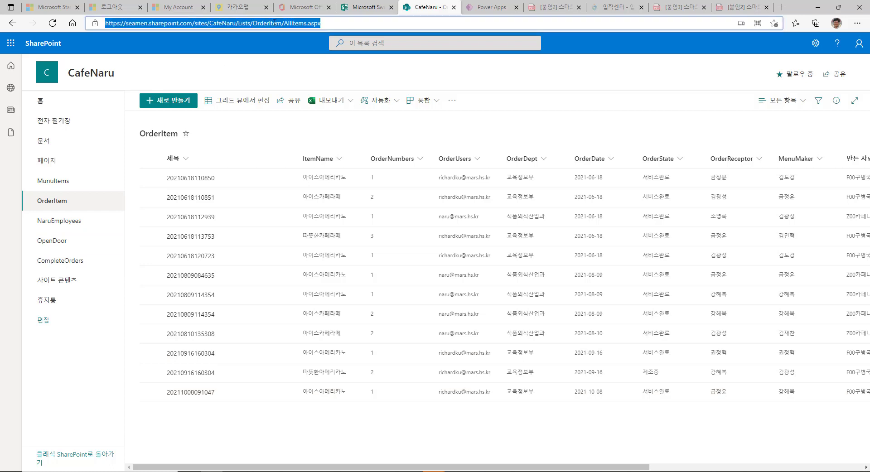
click(238, 24)
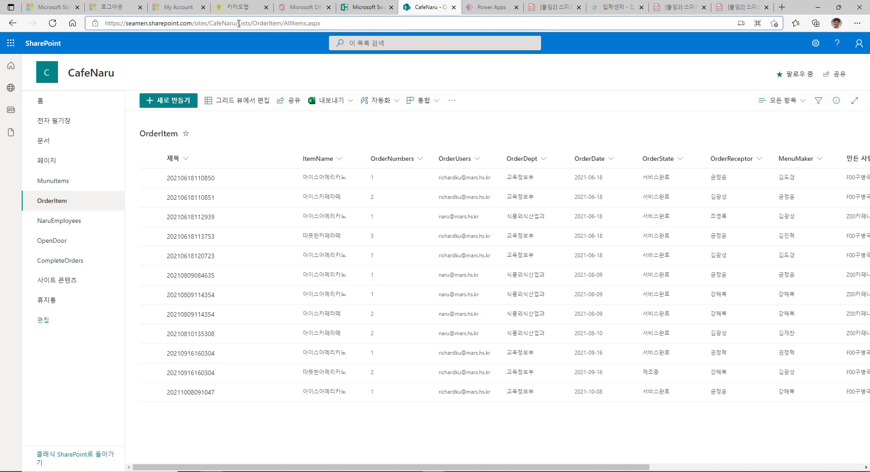
drag(238, 23, 76, 12)
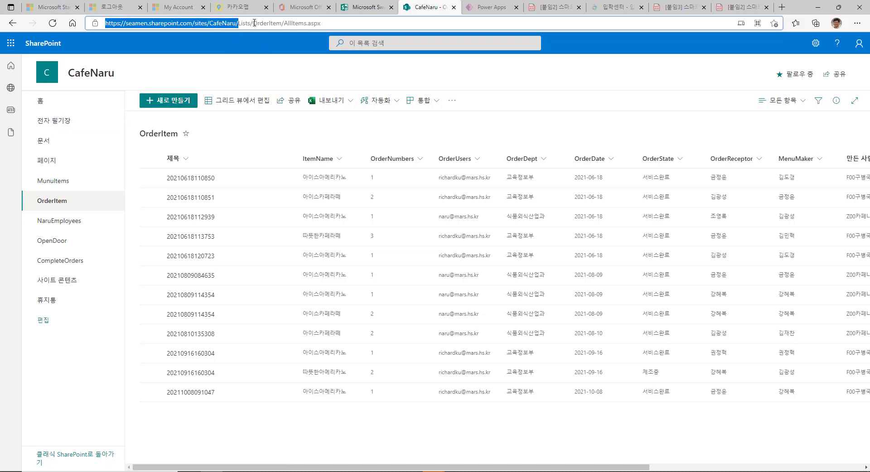
click(52, 106)
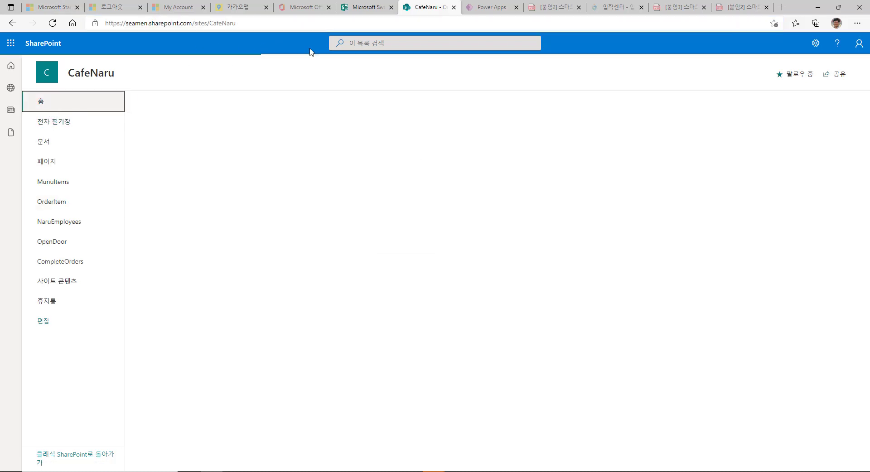
click(271, 25)
key(ctrl+c)
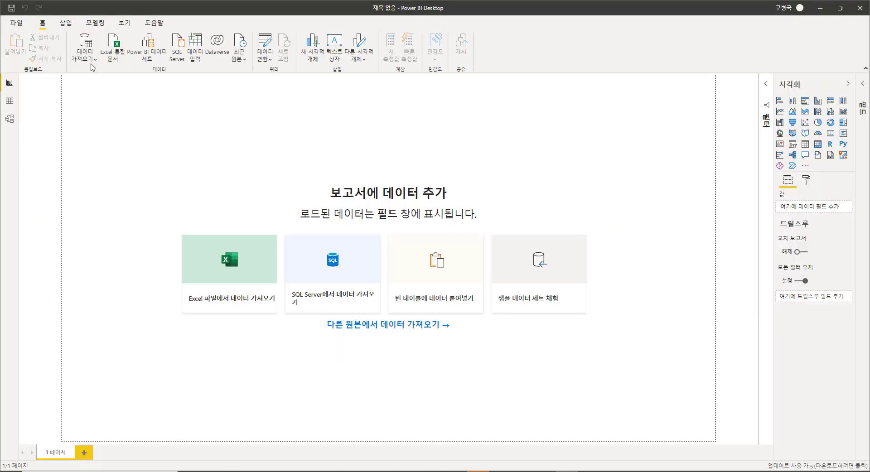
click(95, 62)
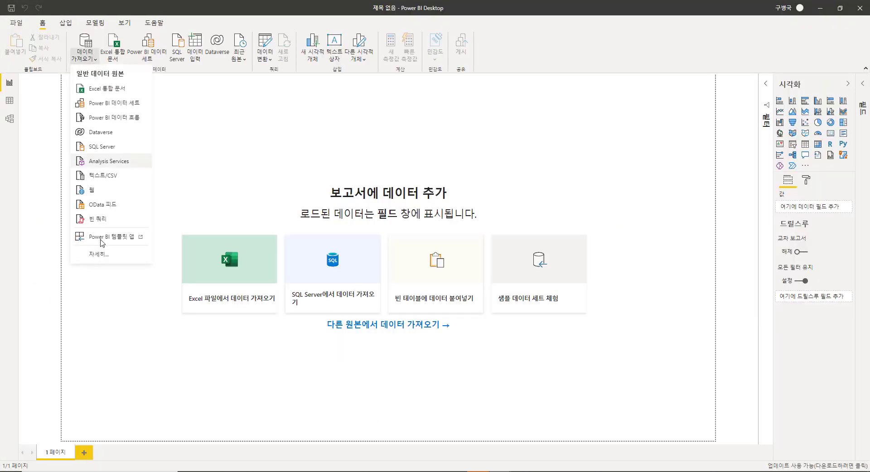
click(115, 260)
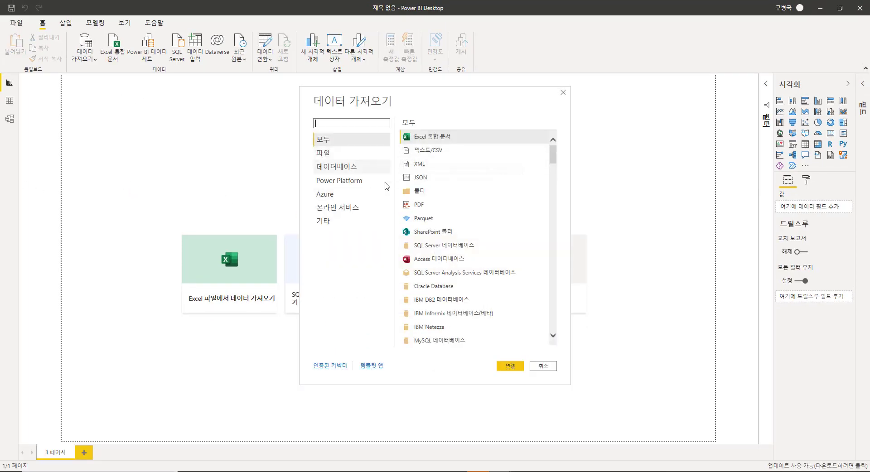
click(501, 234)
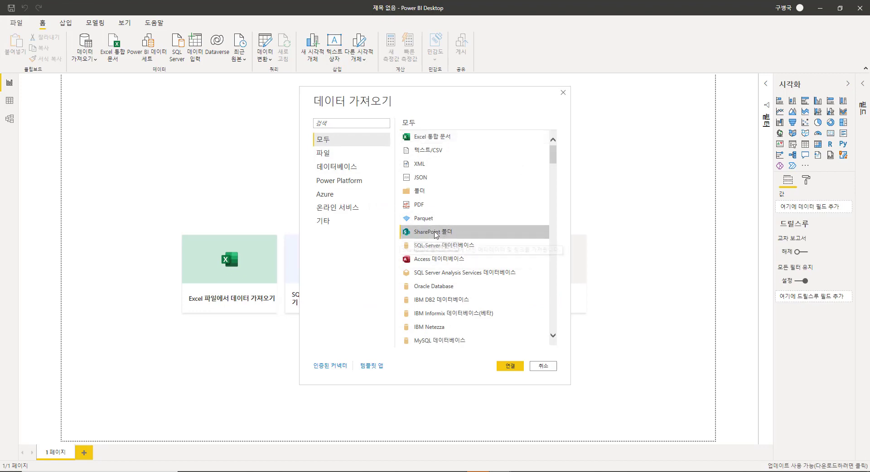
click(323, 222)
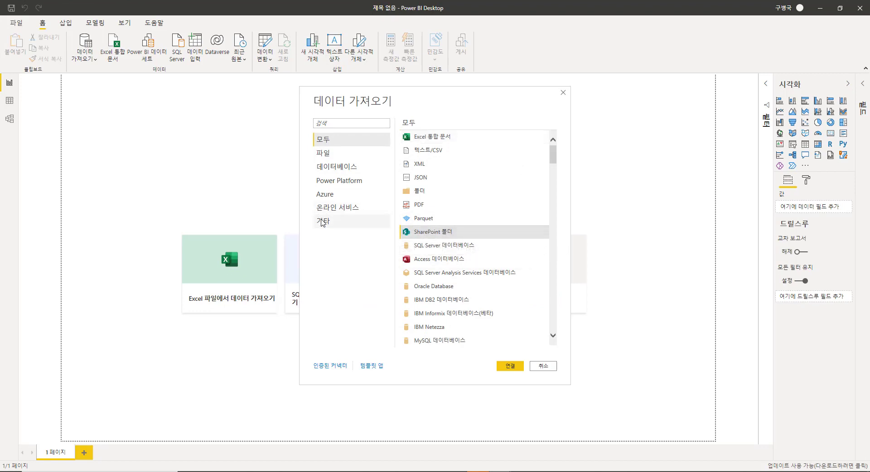
click(434, 150)
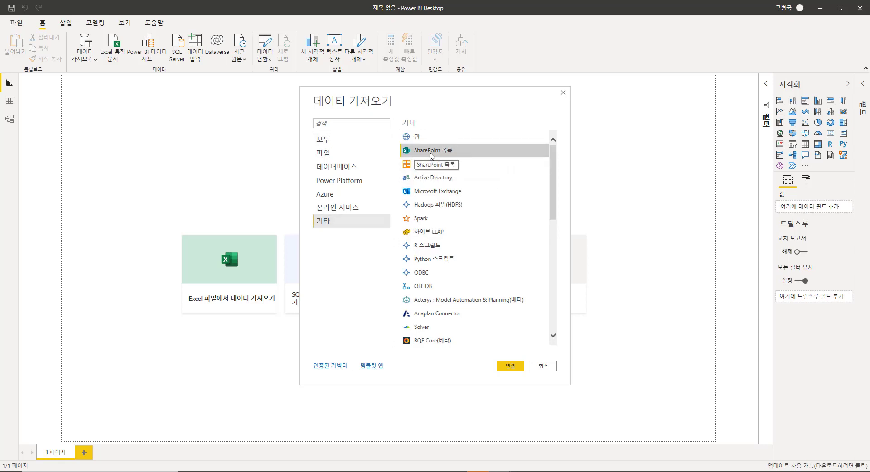
click(509, 366)
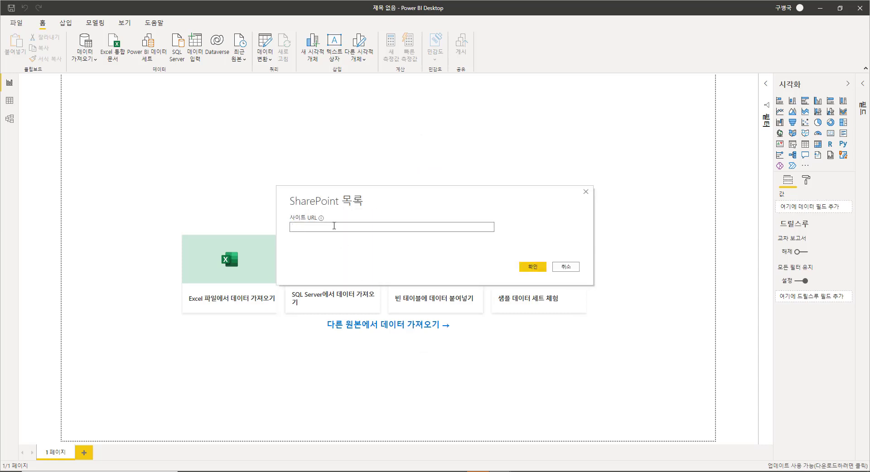
key(ctrl+v)
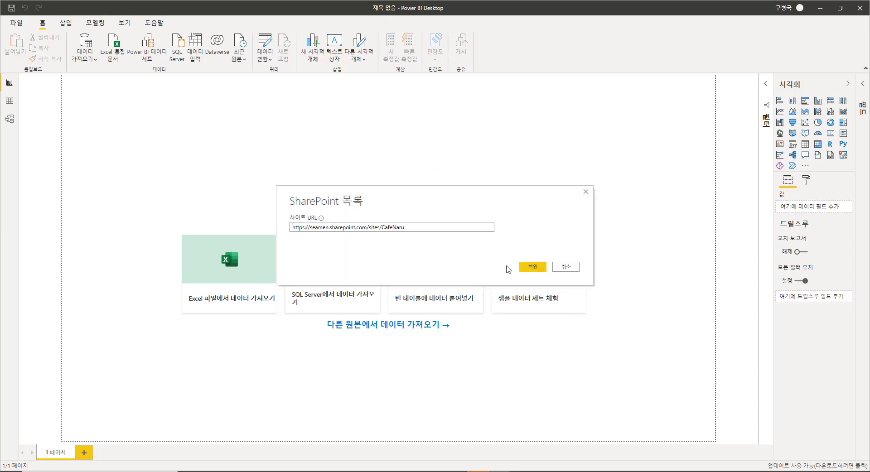
click(532, 268)
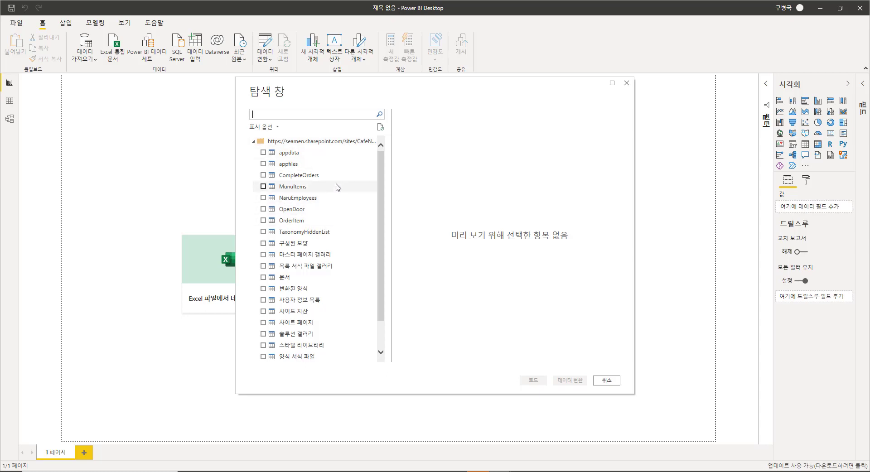
Choose the OrderItem list from the site's tables and open it for data transformation.
click(263, 220)
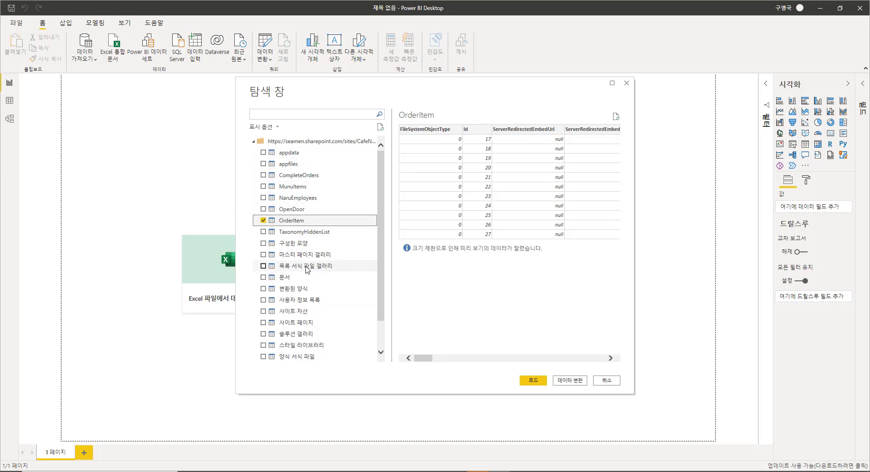
scroll(308, 269, down, 1)
scroll(308, 267, up, 1)
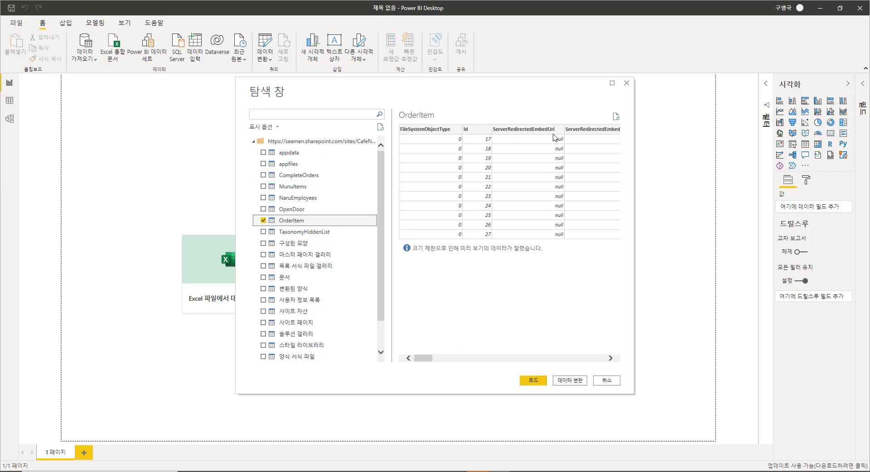
drag(429, 359, 413, 364)
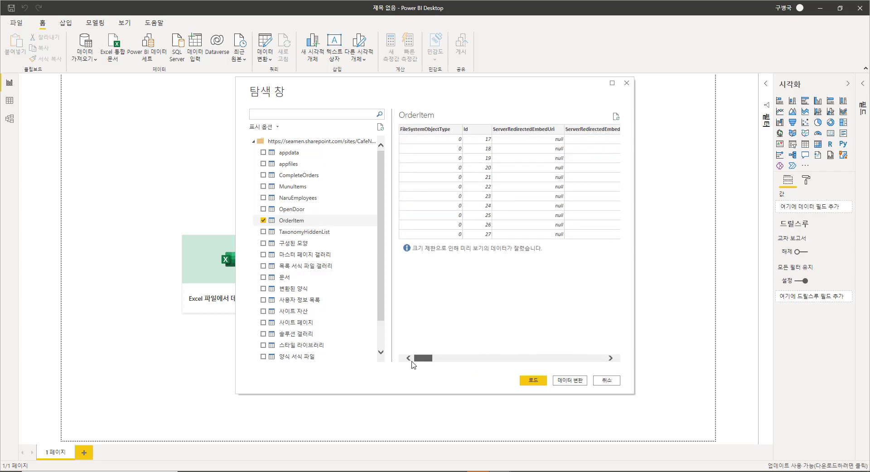
click(569, 381)
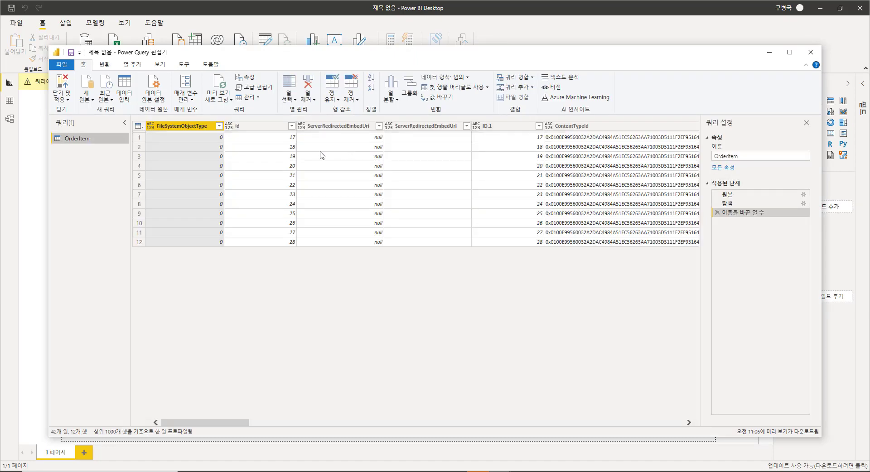
Keep only the ItemName and OrderNumbers columns of the OrderItem query by removing all other columns.
drag(192, 423, 358, 423)
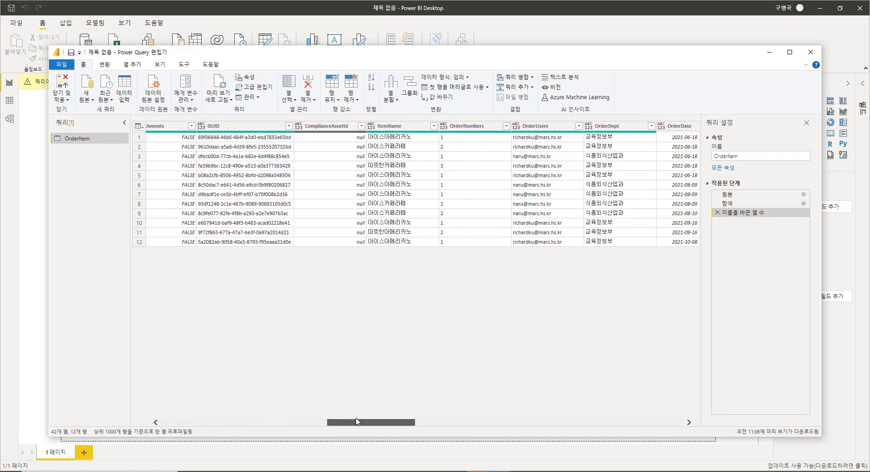
click(383, 126)
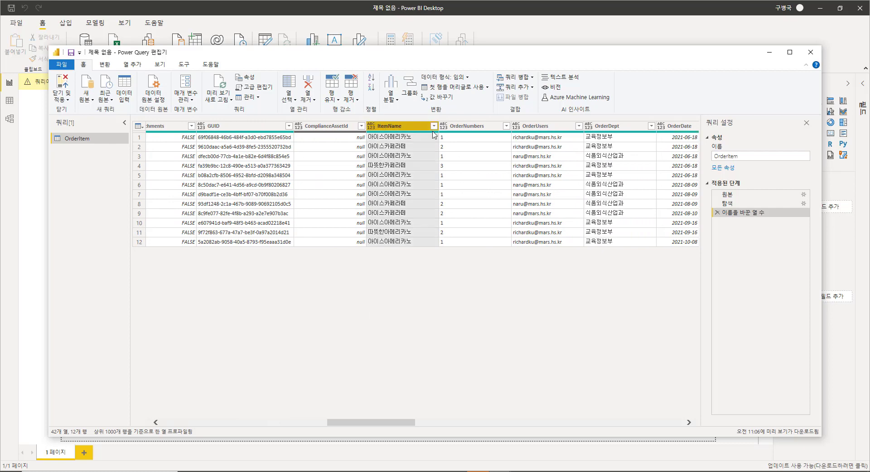
ctrl+click(461, 129)
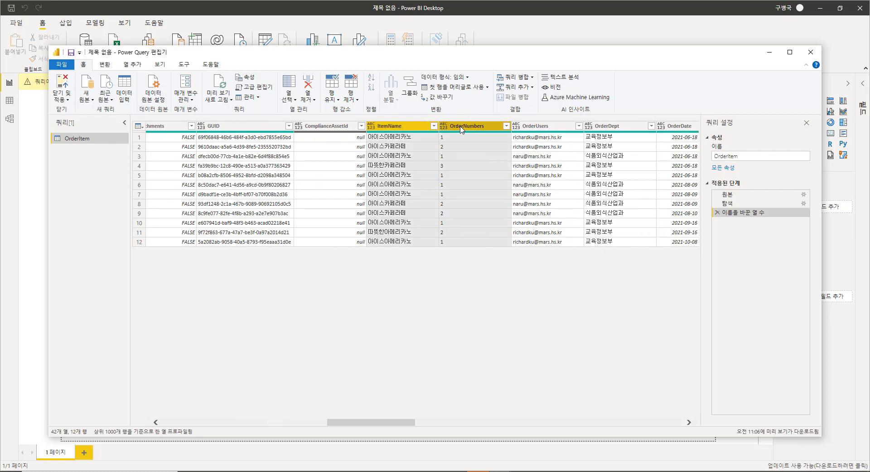
right_click(402, 128)
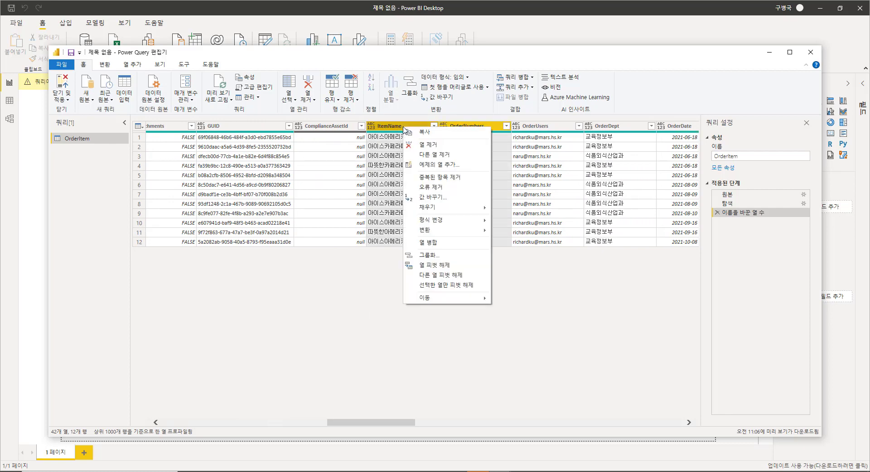
click(419, 155)
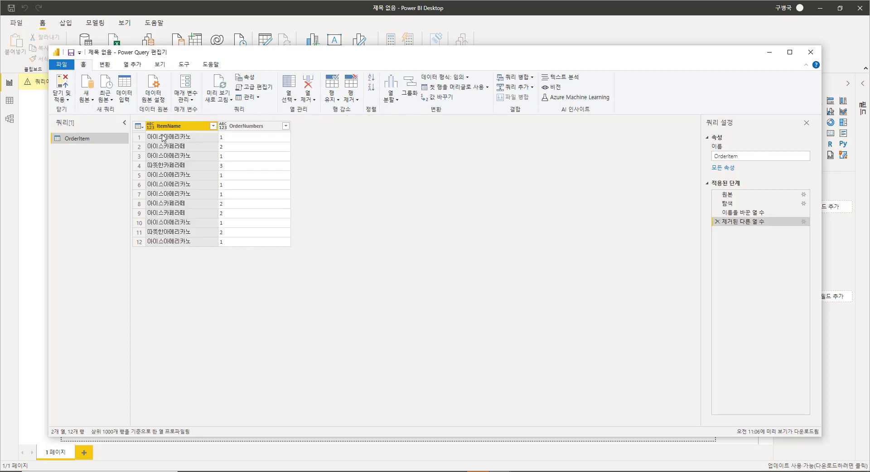
Set ItemName's data type to text (텍스트) and OrderNumbers' to whole number (정수), and apply the query to the report.
click(150, 126)
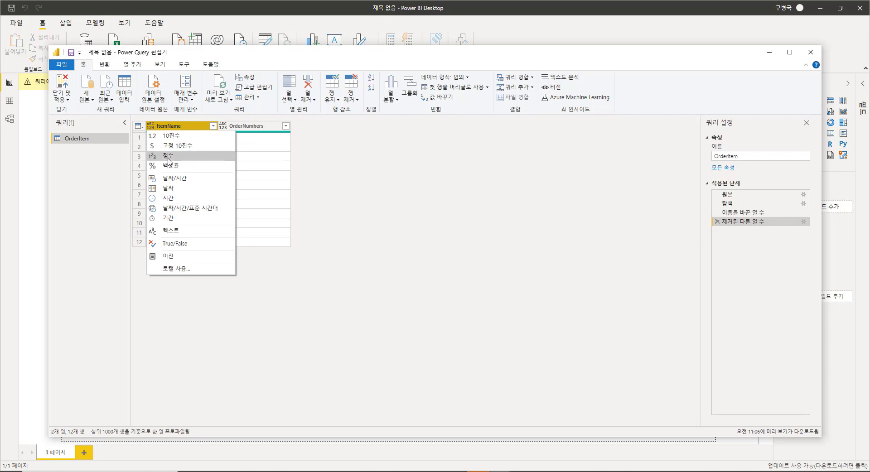
click(170, 230)
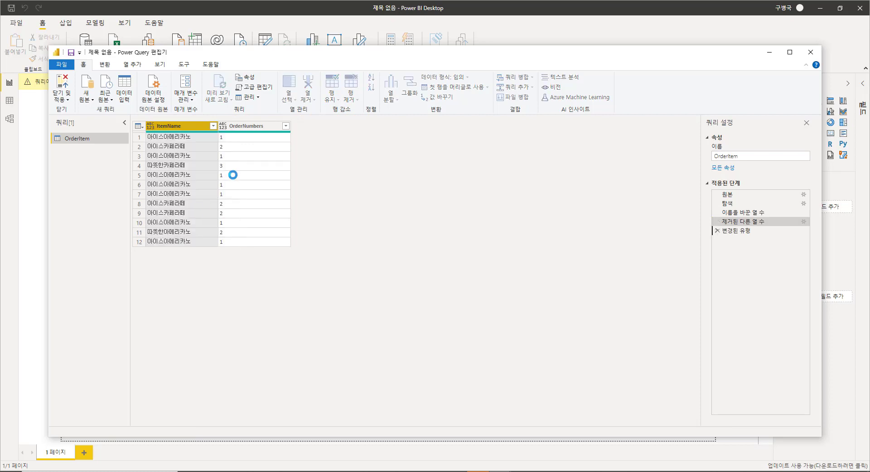
click(224, 127)
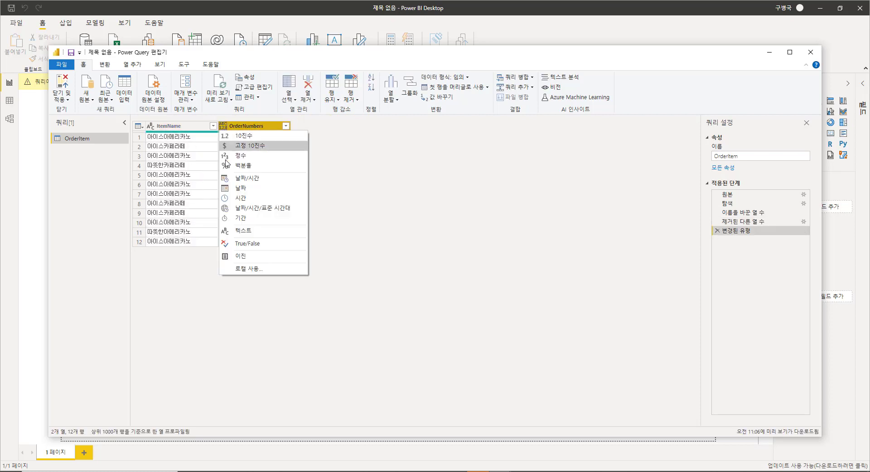
click(236, 156)
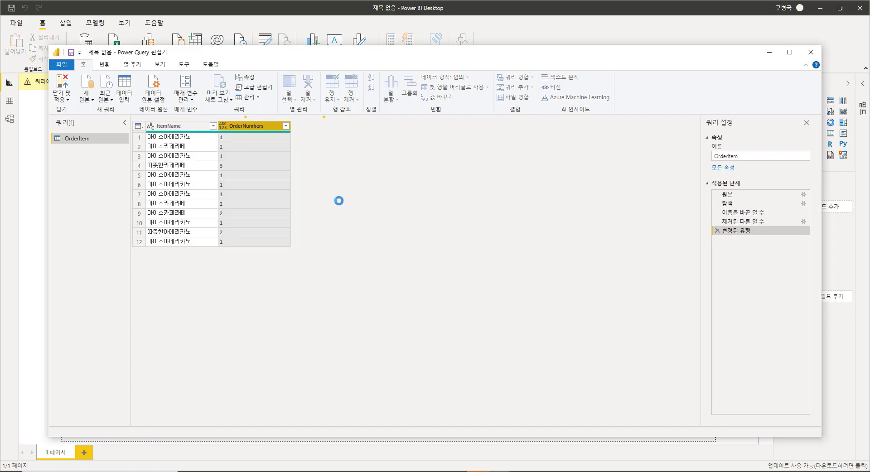
click(62, 81)
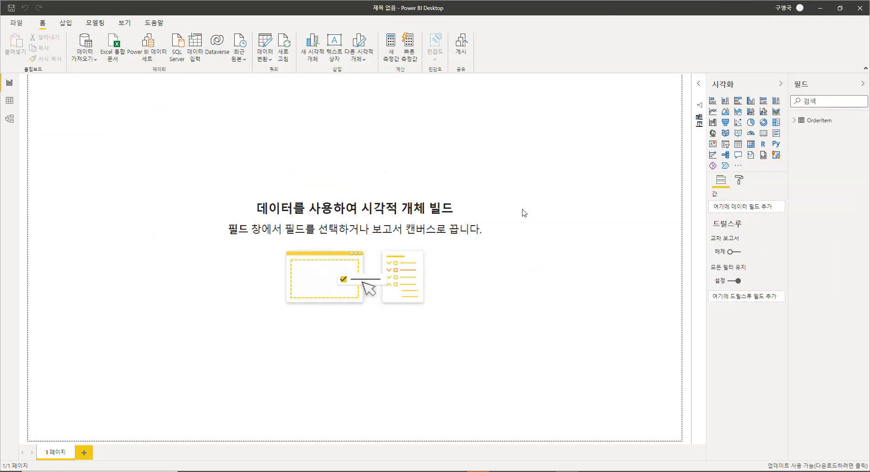
Expand the OrderItem fields, insert a clustered column chart, and place it widened in the middle of the report page.
click(799, 123)
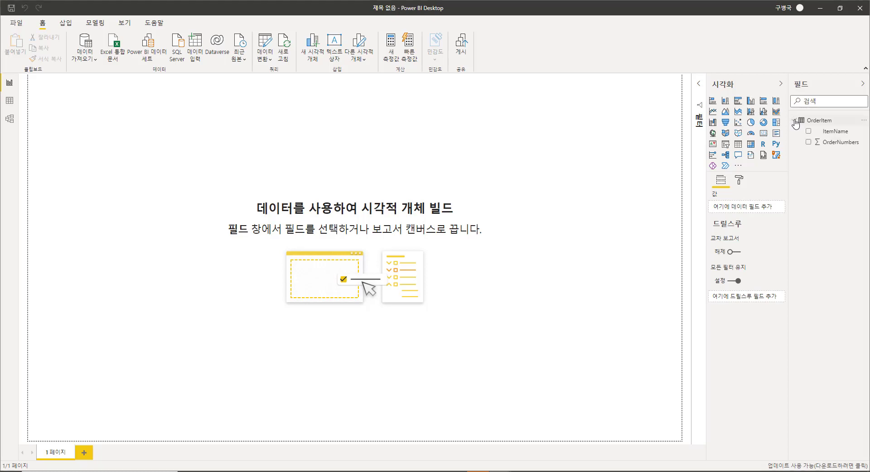
click(750, 102)
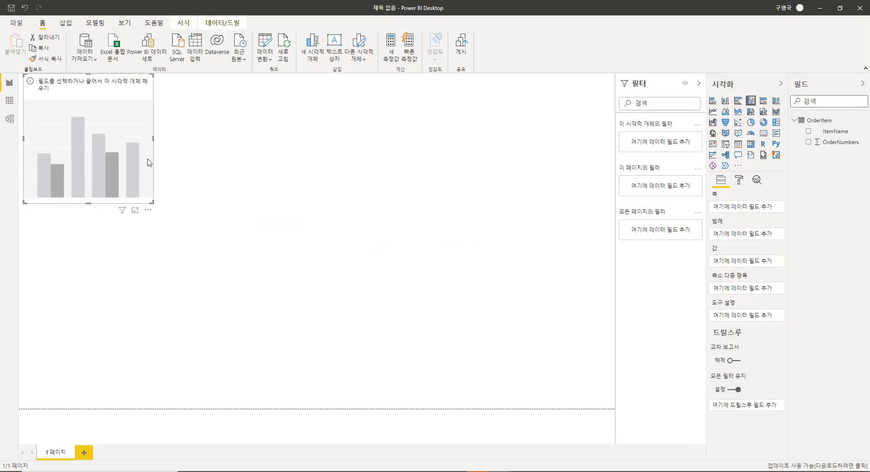
drag(131, 129, 223, 231)
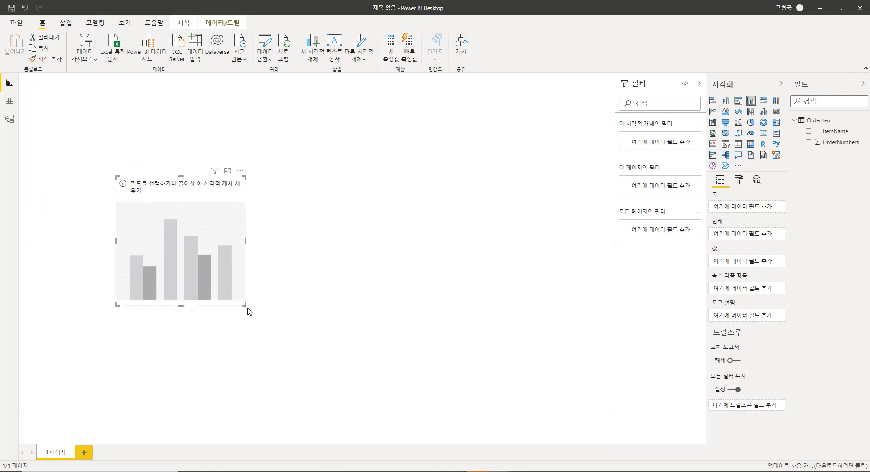
drag(243, 305, 610, 332)
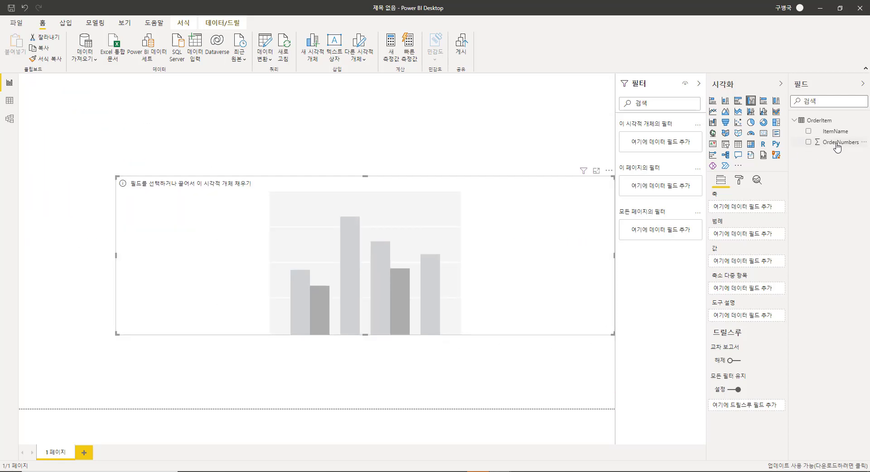
Assign ItemName to the chart's axis and OrderNumbers to its values, shift the chart slightly left, and open its formatting options.
drag(831, 134, 727, 208)
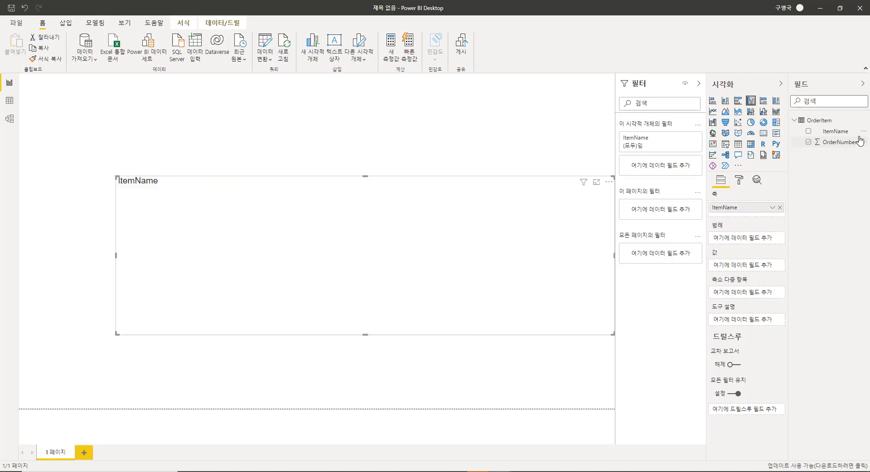
drag(843, 143, 764, 267)
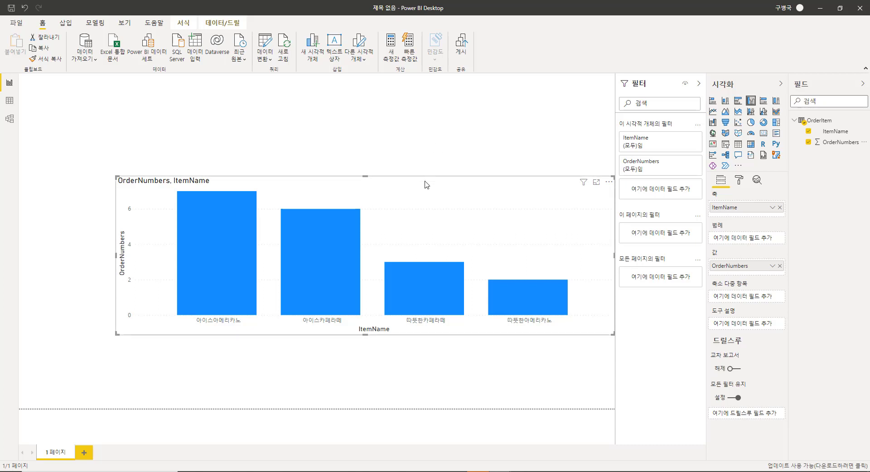
drag(426, 185, 400, 183)
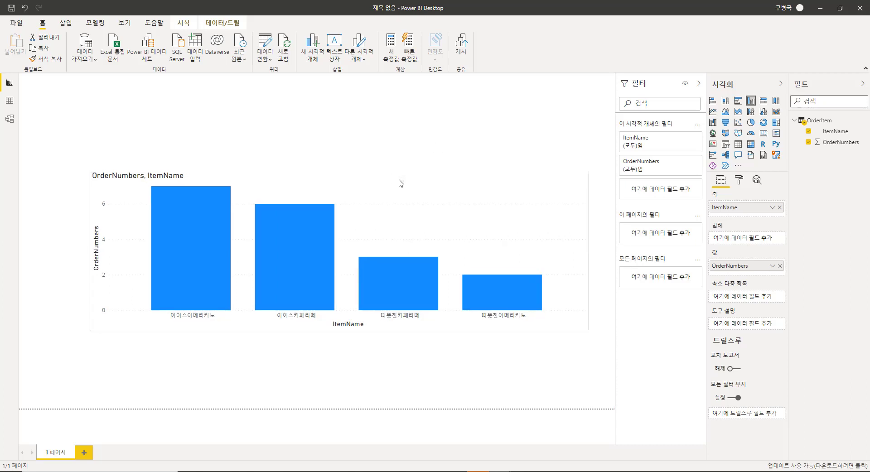
click(739, 181)
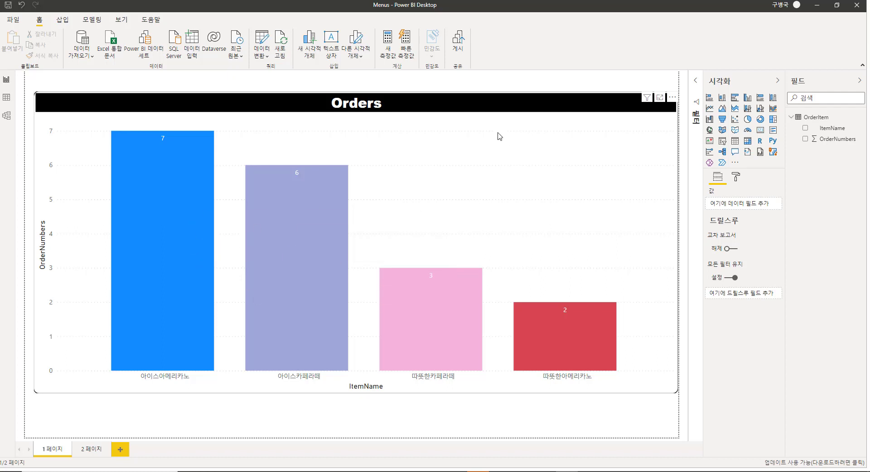
Publish the report to the 내 작업 영역 workspace, replacing the existing Menus dataset.
click(502, 110)
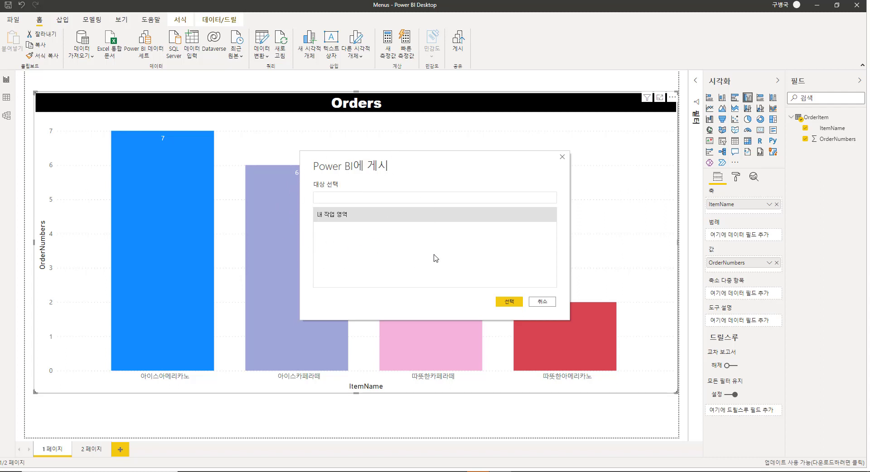
click(452, 204)
click(506, 302)
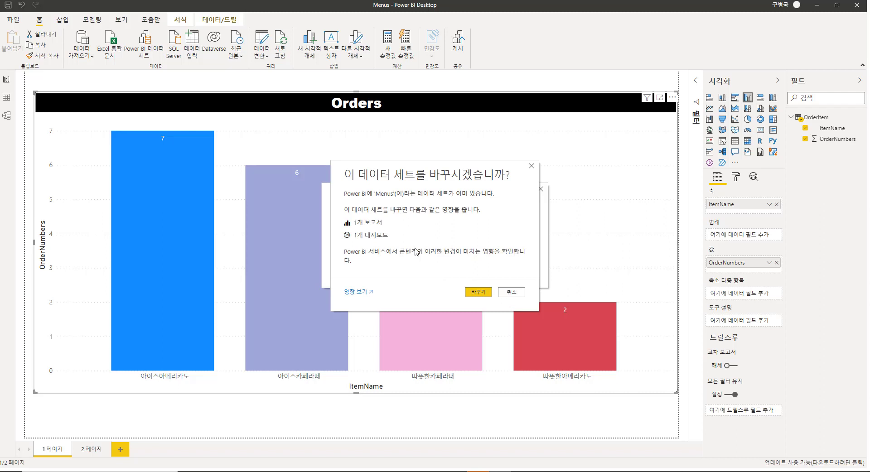
click(475, 292)
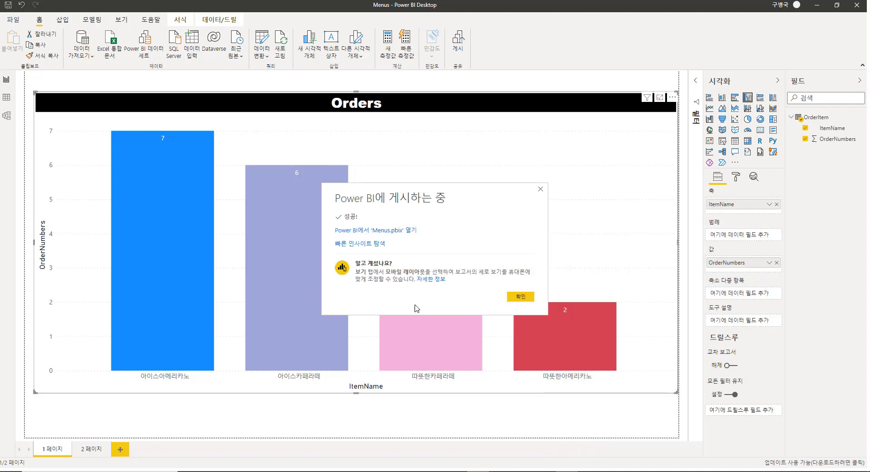
click(521, 296)
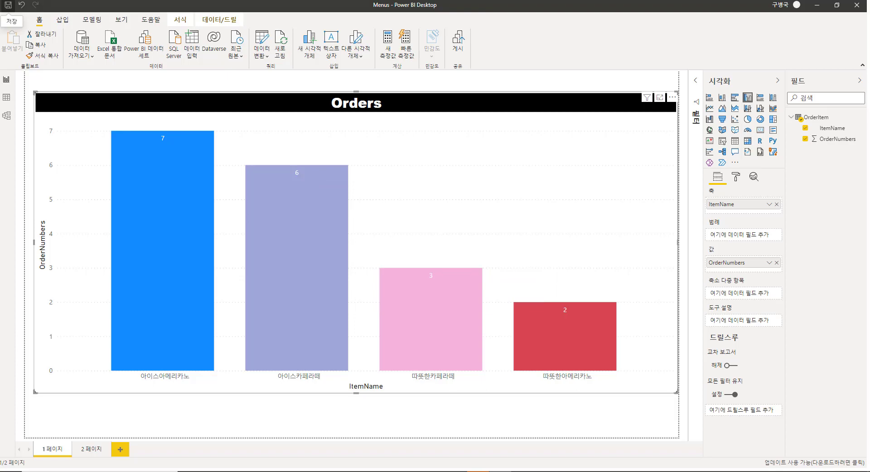
Switch to Office 365 in the browser, launch the Power BI service, and open the Menus report from 내 작업 영역.
click(500, 471)
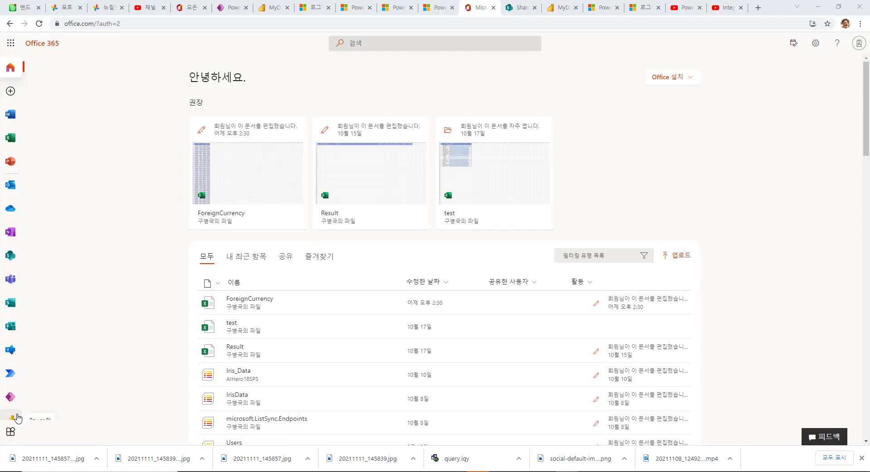
click(12, 419)
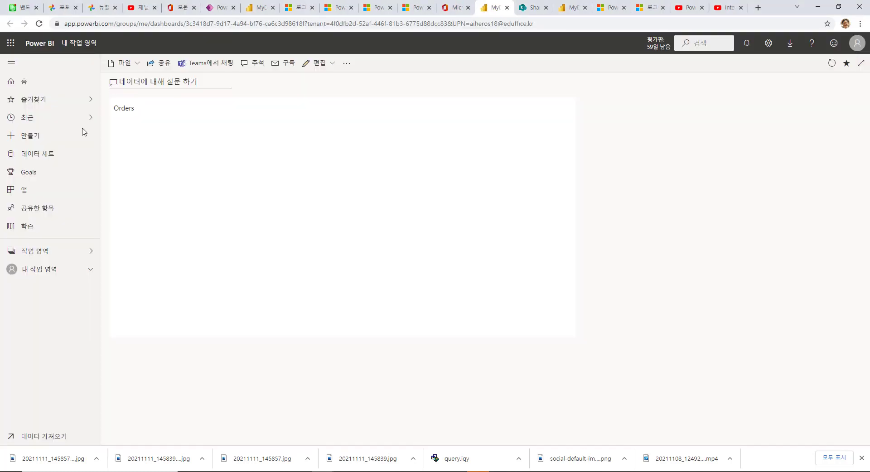
click(49, 274)
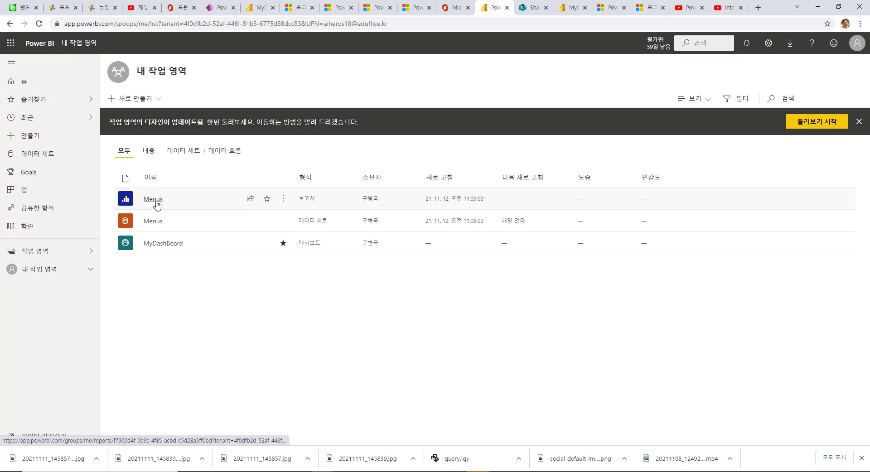
click(154, 199)
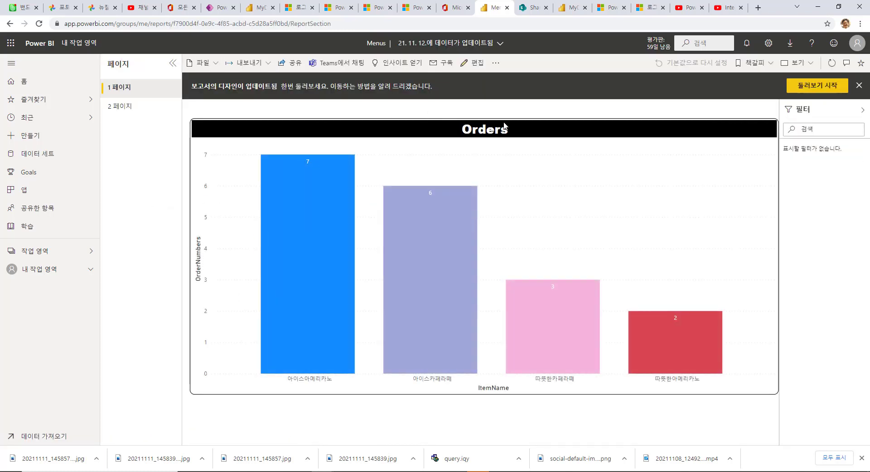
mouse_move(523, 138)
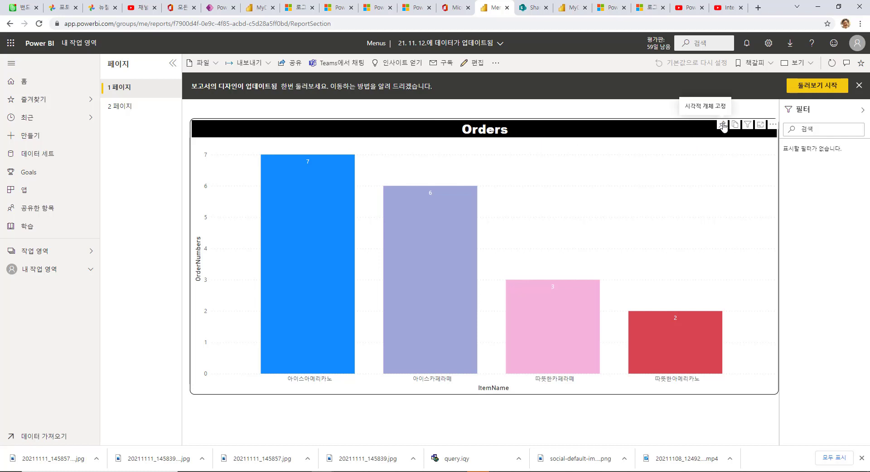
click(723, 126)
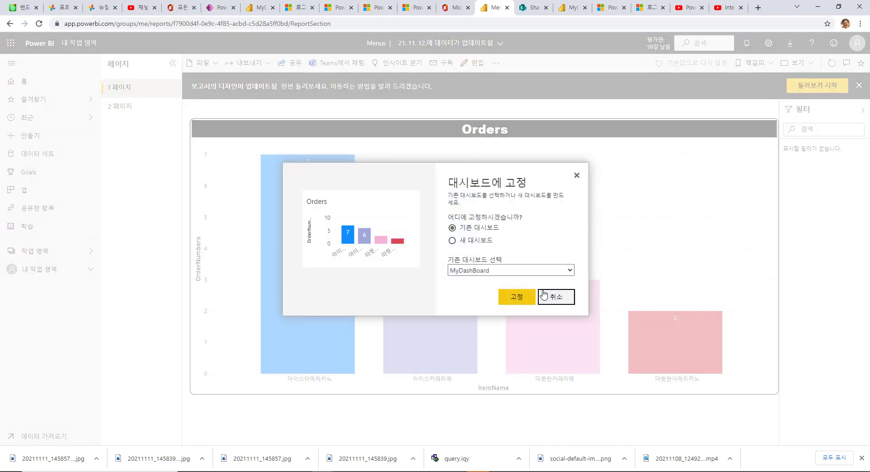
click(544, 296)
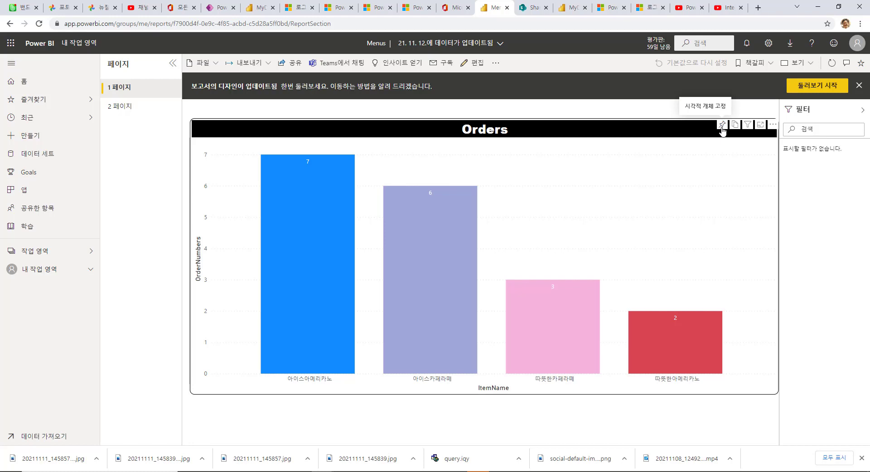
Pin the Orders chart to a new dashboard (새 대시보드) named CafeDash.
click(722, 126)
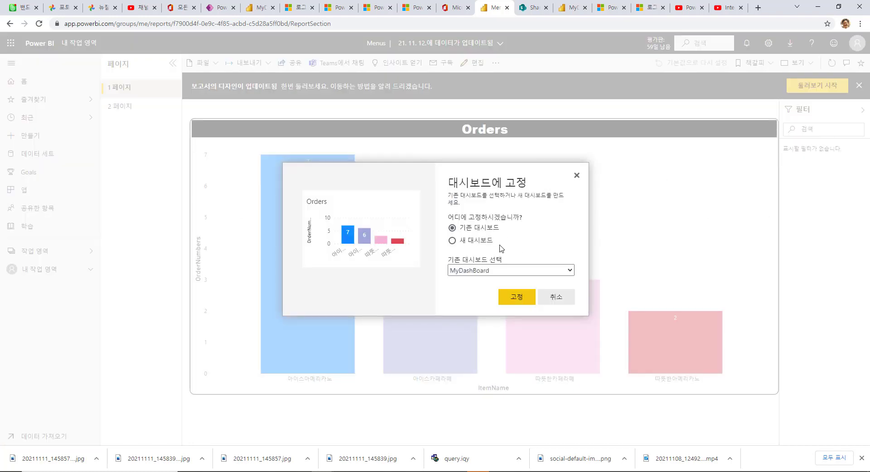
click(499, 271)
click(500, 272)
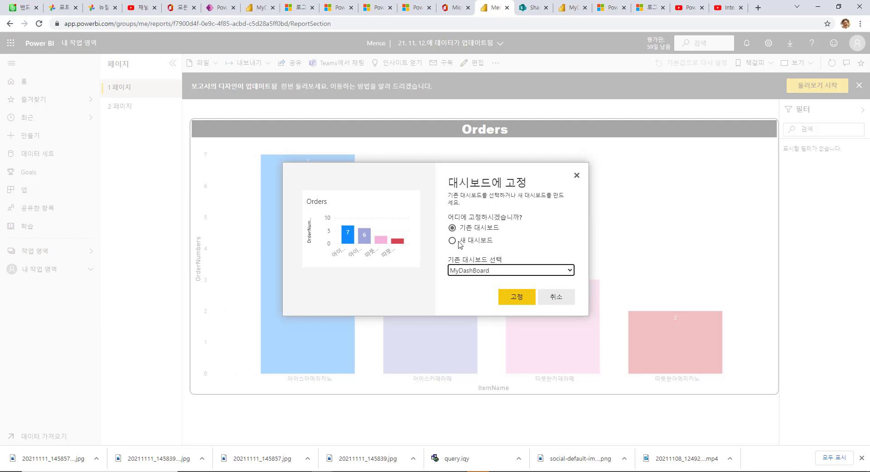
click(474, 241)
click(469, 268)
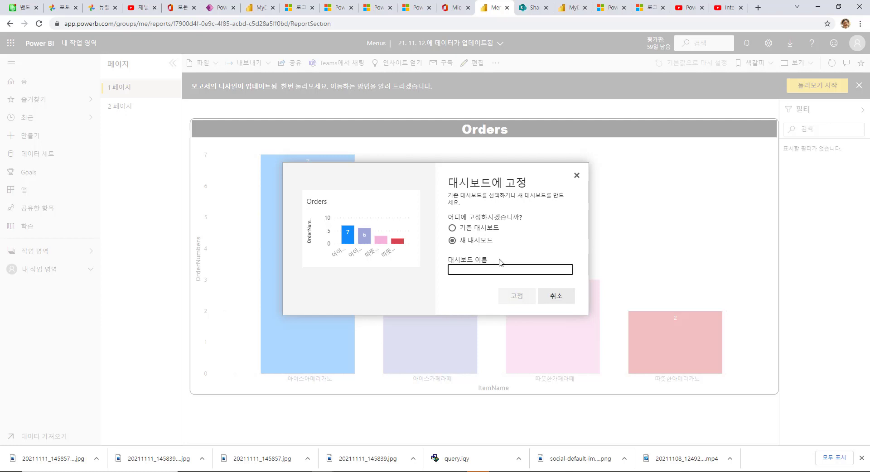
text(ㅊㅁ)
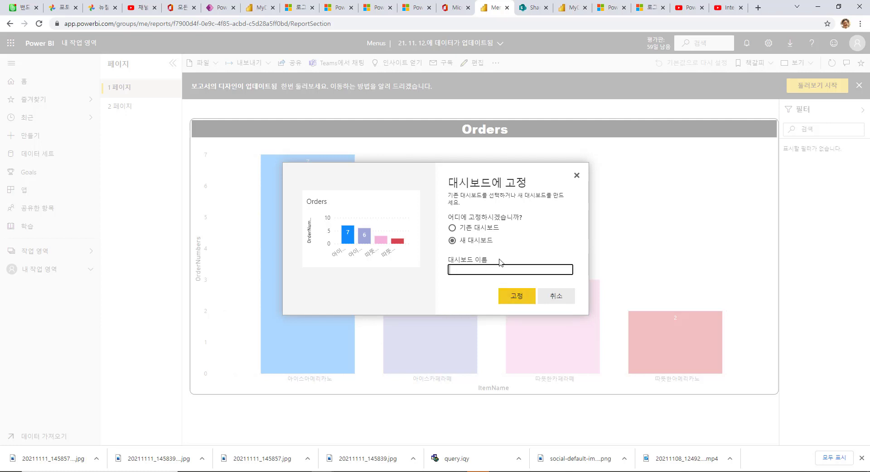
text(CafeDash)
click(515, 297)
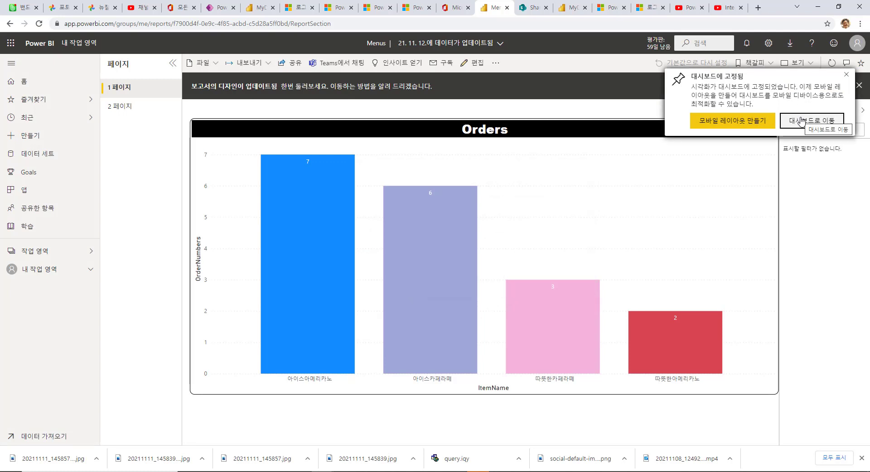
Open the CafeDash dashboard and widen its Orders tile across most of the page.
click(801, 120)
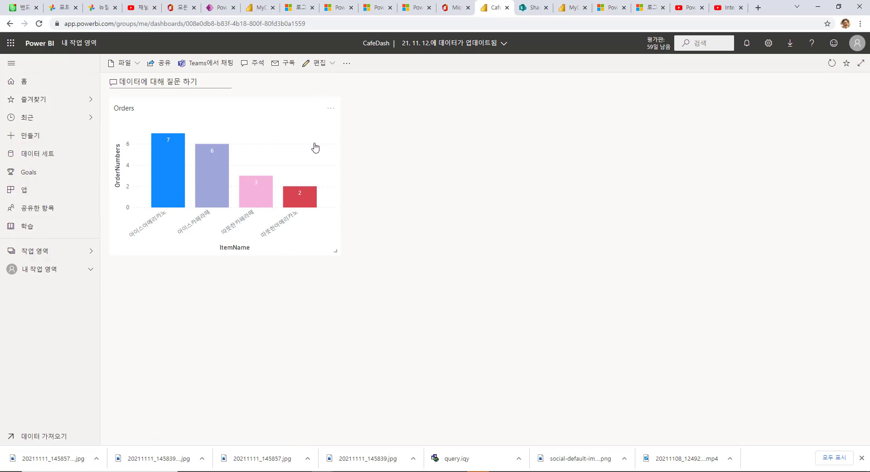
click(333, 170)
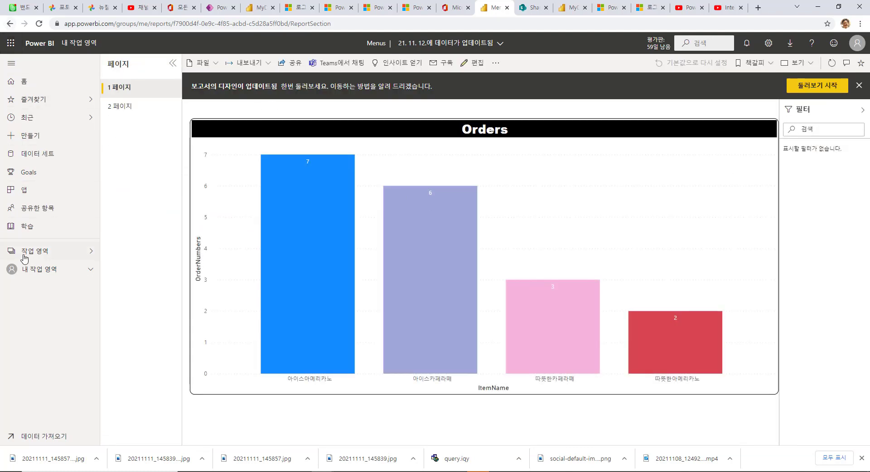
click(28, 269)
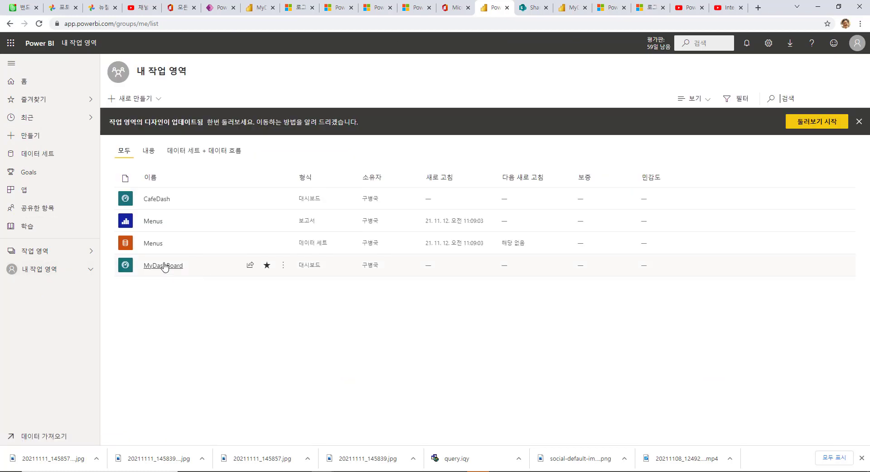
click(156, 199)
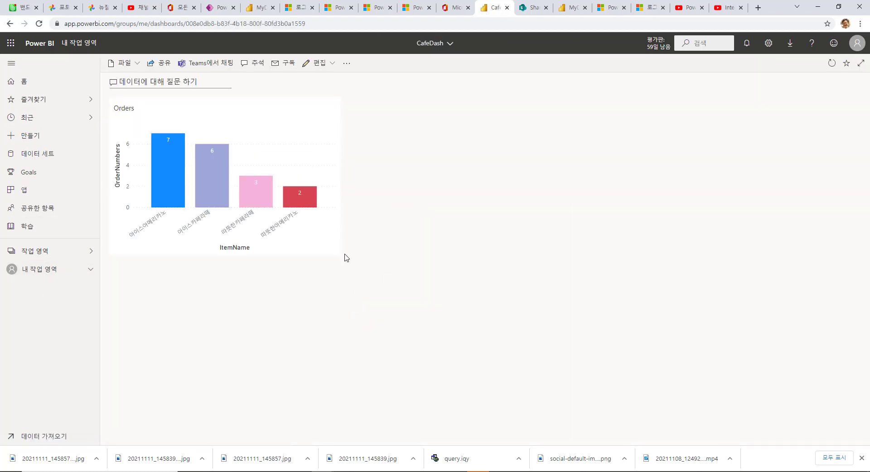
drag(337, 248, 600, 258)
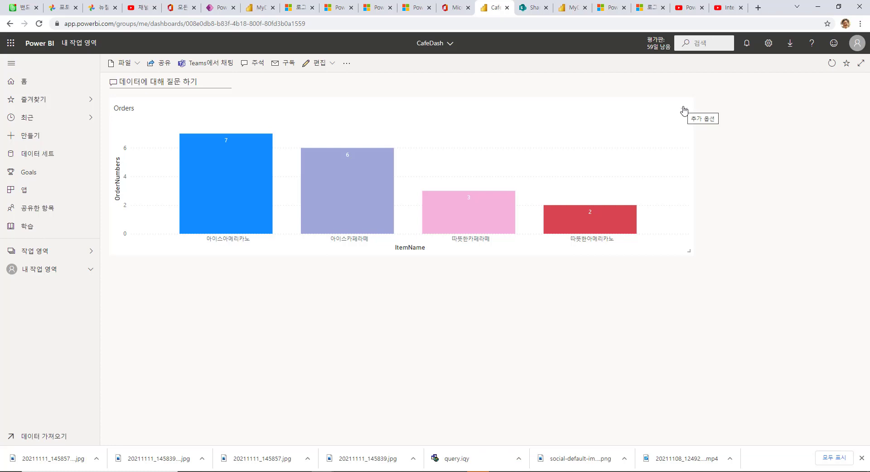
Reopen CafeDash from the workspace and check the Orders tile's details (타일 세부 정보), leaving them without applying changes.
click(35, 272)
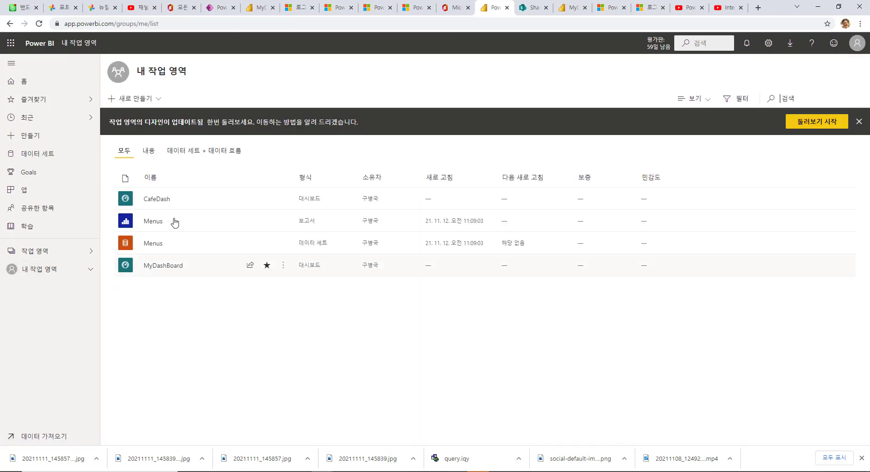
click(166, 204)
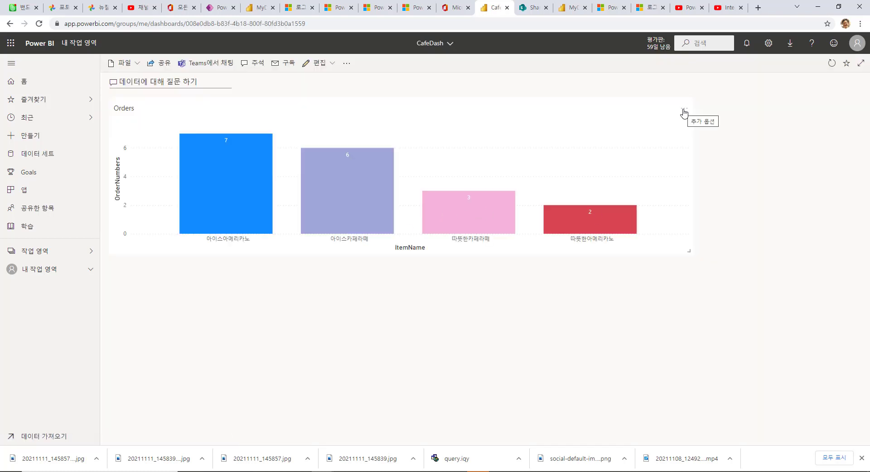
click(684, 111)
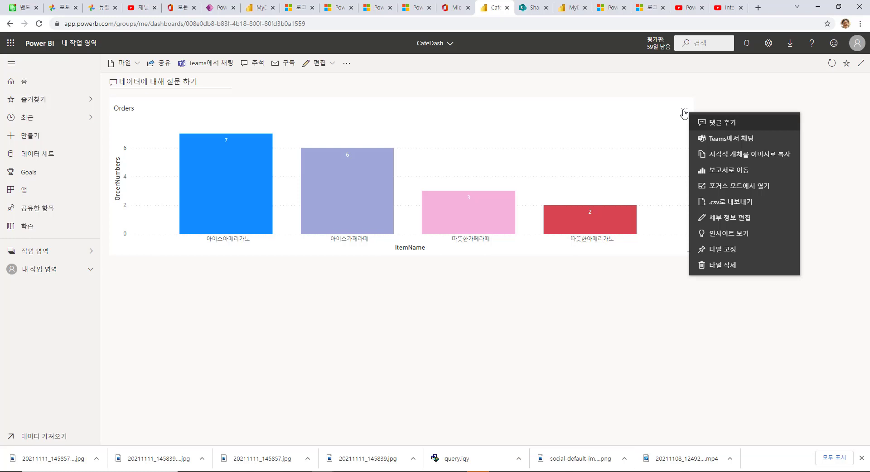
click(705, 219)
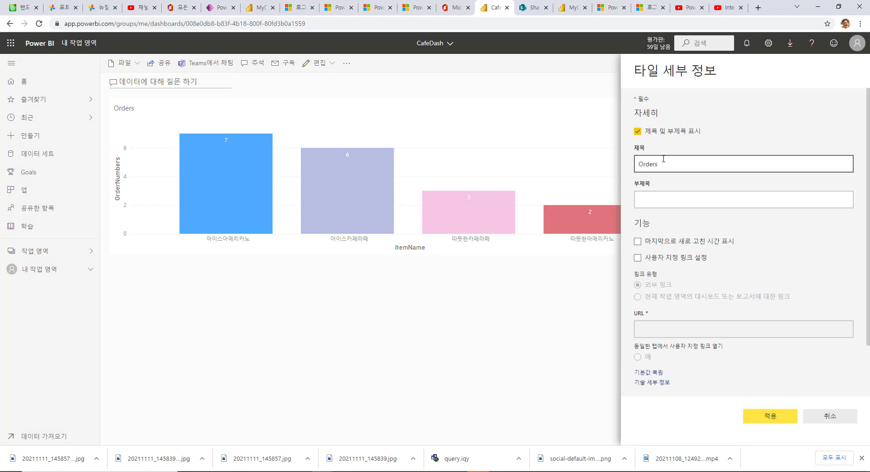
drag(668, 164, 616, 165)
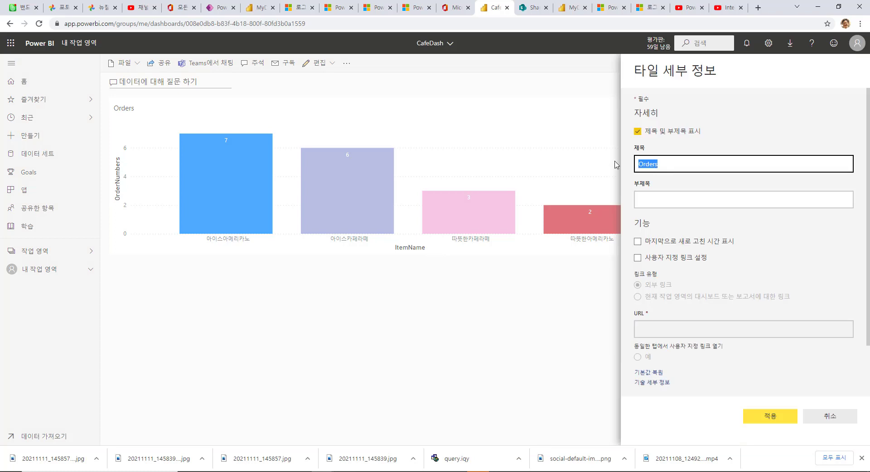
click(668, 161)
click(829, 416)
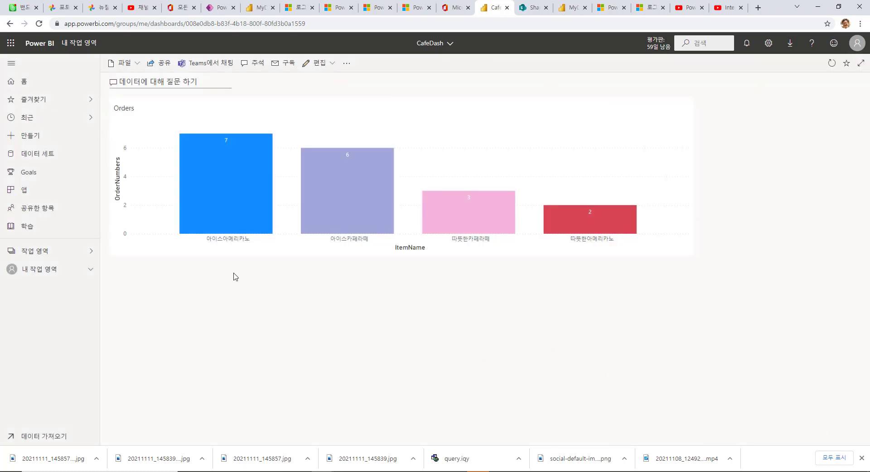
View the Menus report through the Orders tile and return to the CafeDash dashboard from 내 작업 영역.
click(277, 255)
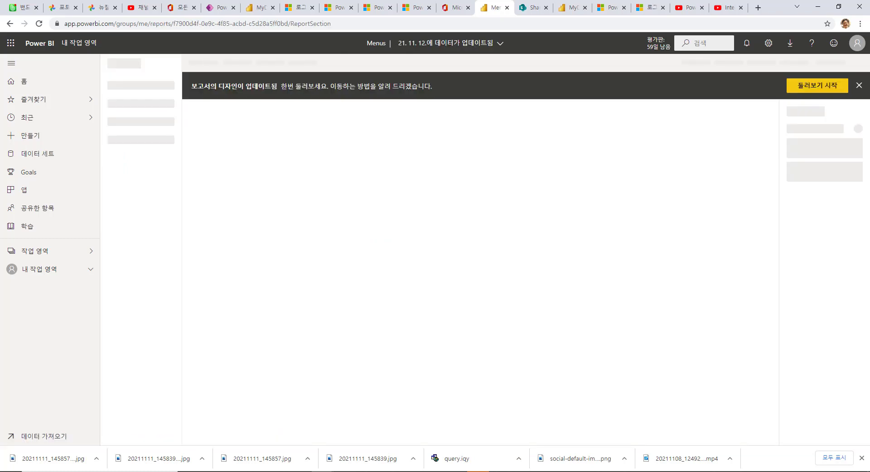
click(49, 271)
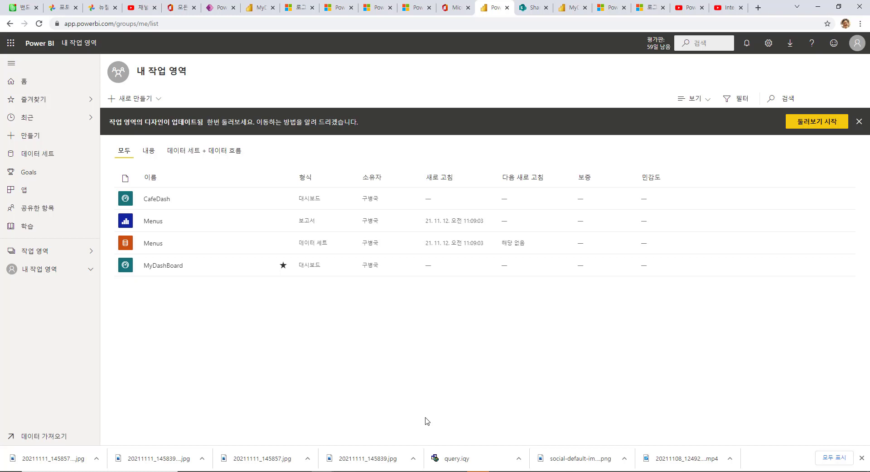
click(154, 199)
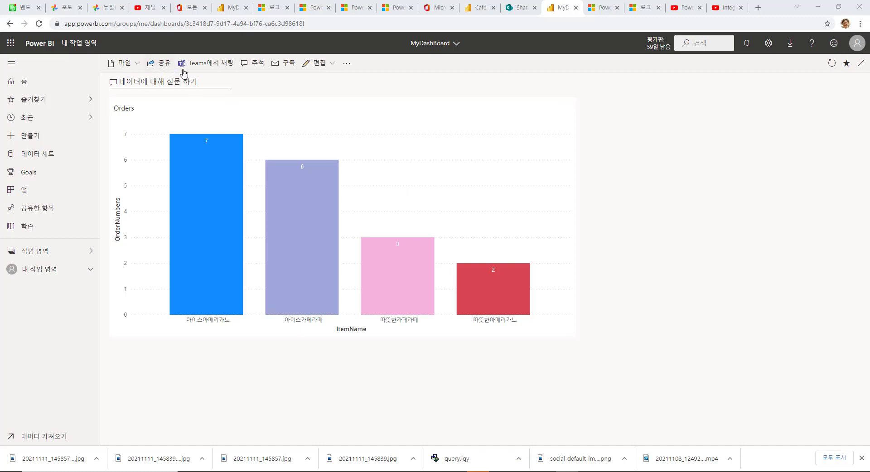
Check the Power BI Pro trial notice and MyDashBoard's sharing options, cancelling both dialogs.
click(659, 45)
click(572, 258)
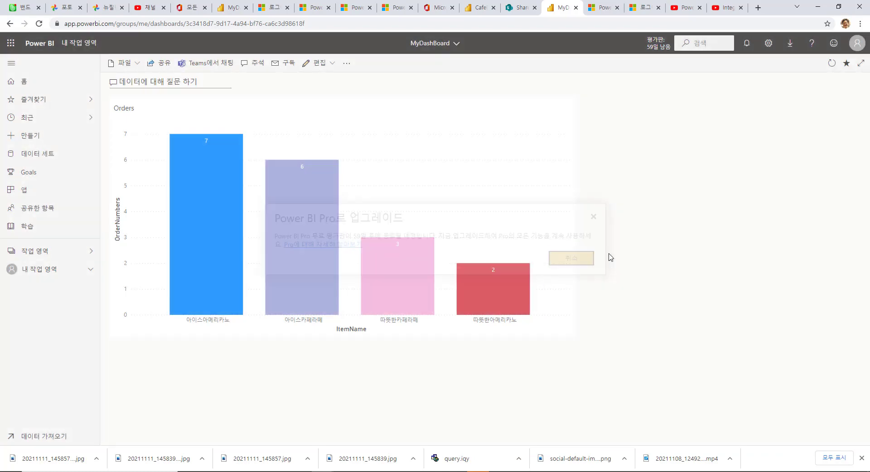
click(164, 63)
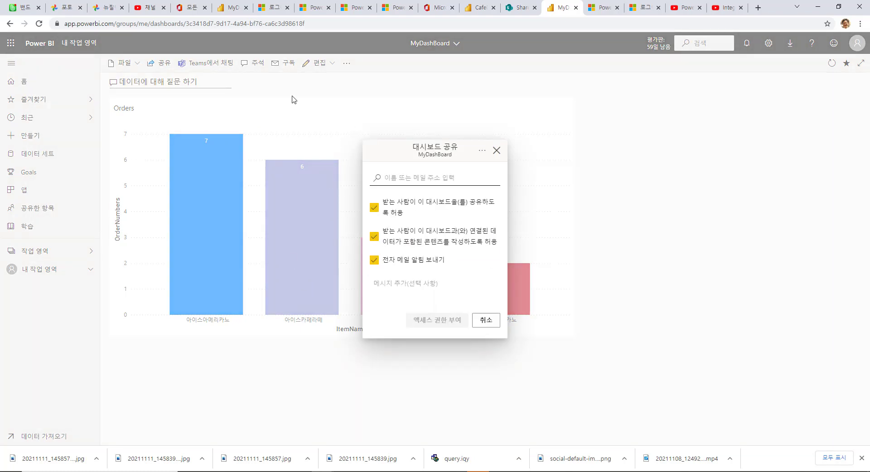
click(487, 322)
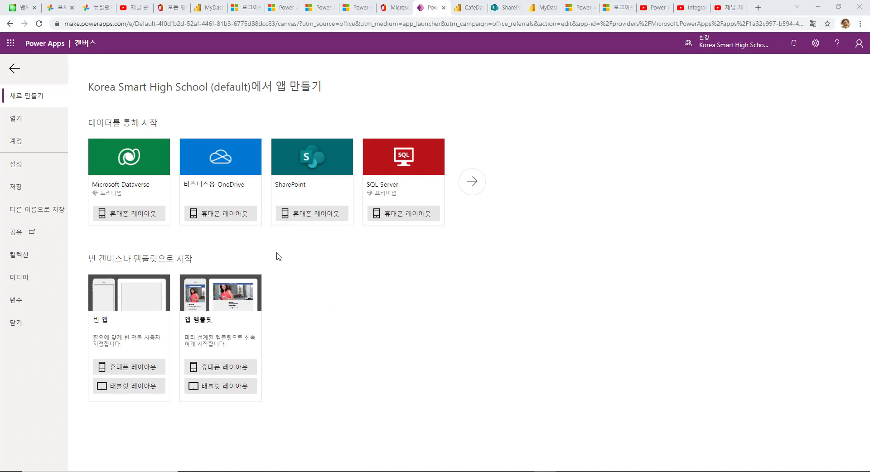
Create a blank canvas app with the tablet layout (태블릿 레이아웃).
click(126, 391)
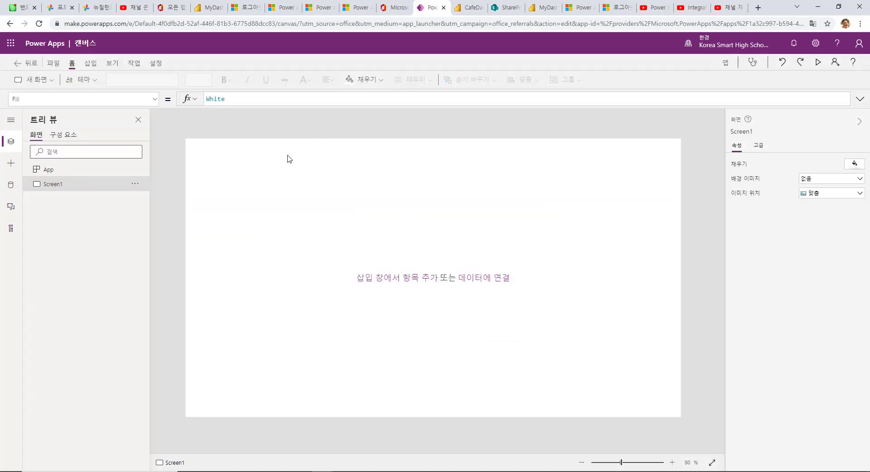
Insert a column chart (세로 막대형 차트) on Screen1 and delete it.
click(90, 63)
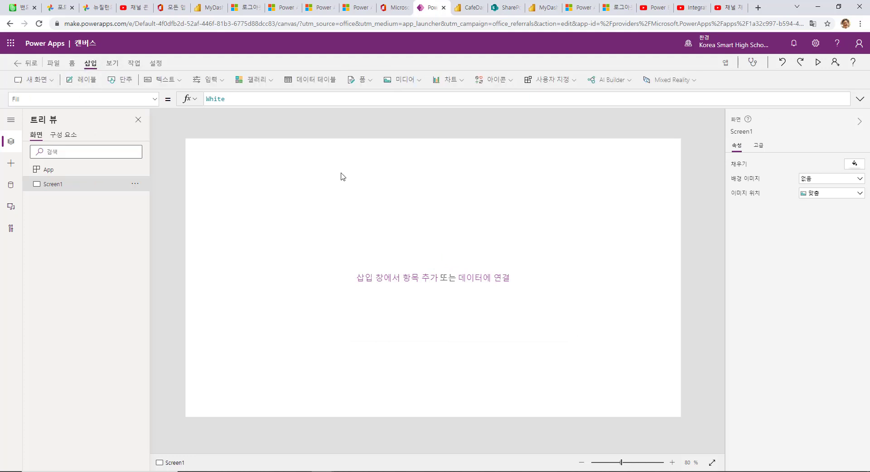
click(463, 82)
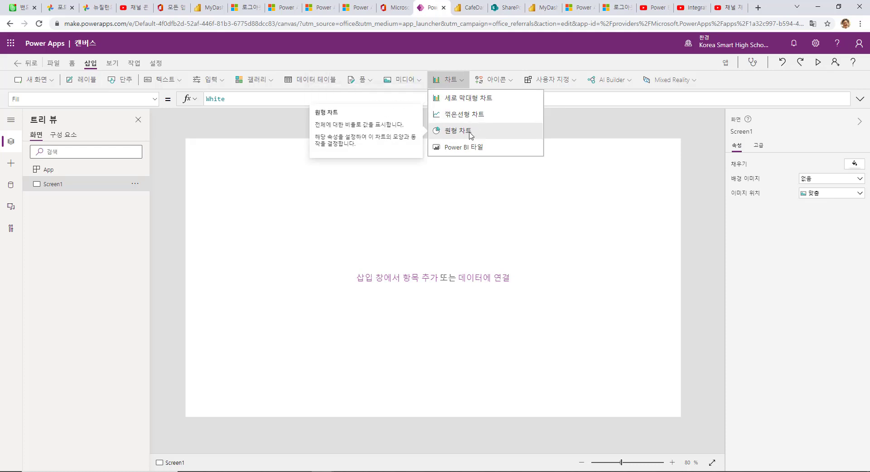
click(488, 99)
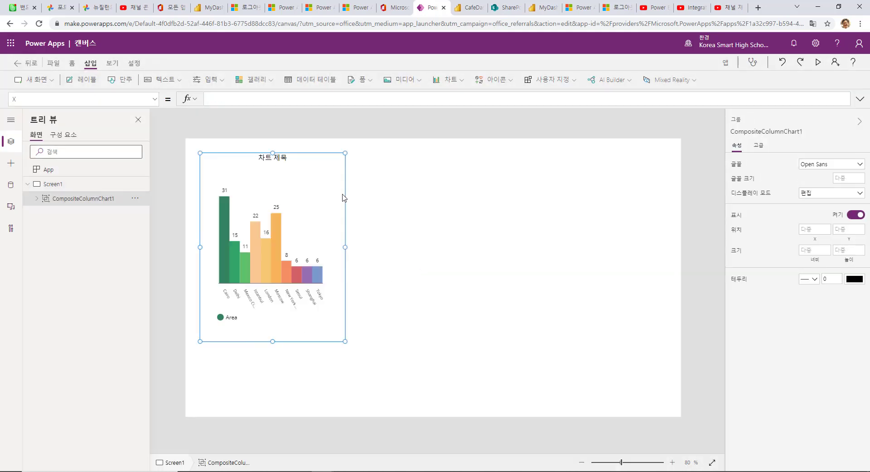
key(Delete)
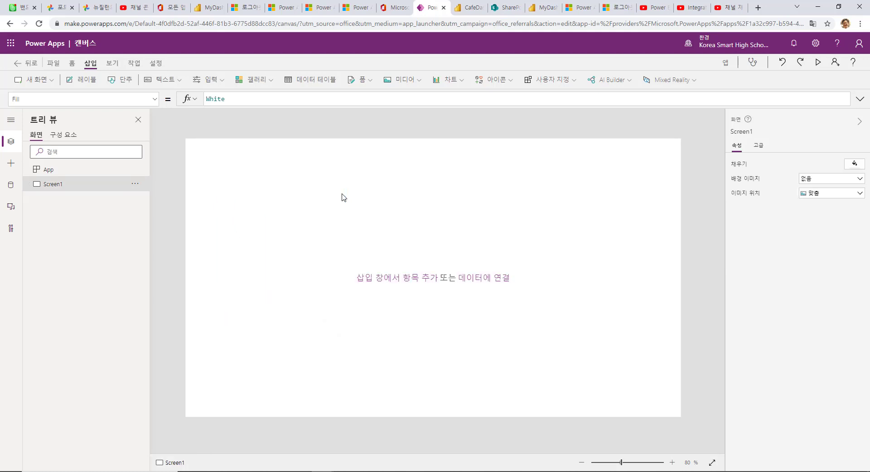
Insert a Power BI tile (Power BI 타일) on Screen1 and enlarge it to about 897 × 567.
click(451, 85)
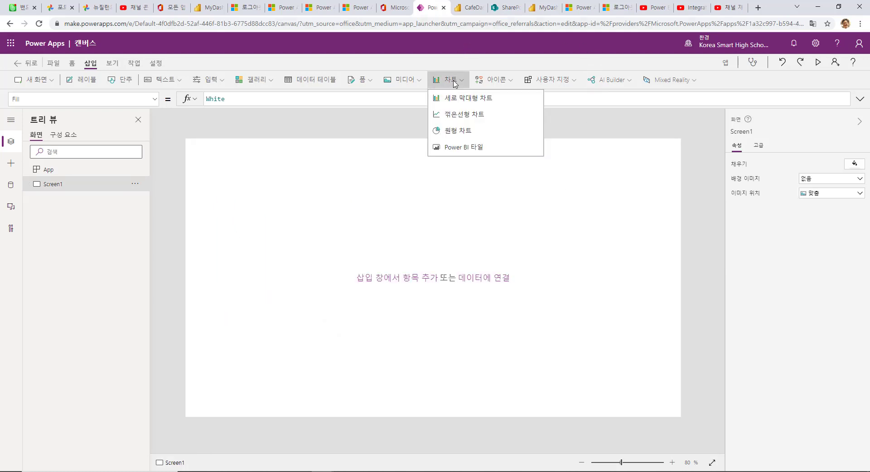
click(474, 147)
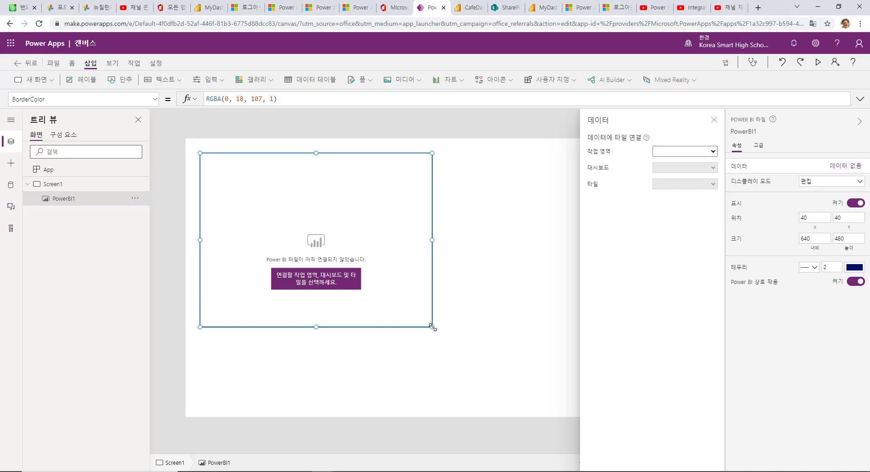
drag(432, 327, 526, 359)
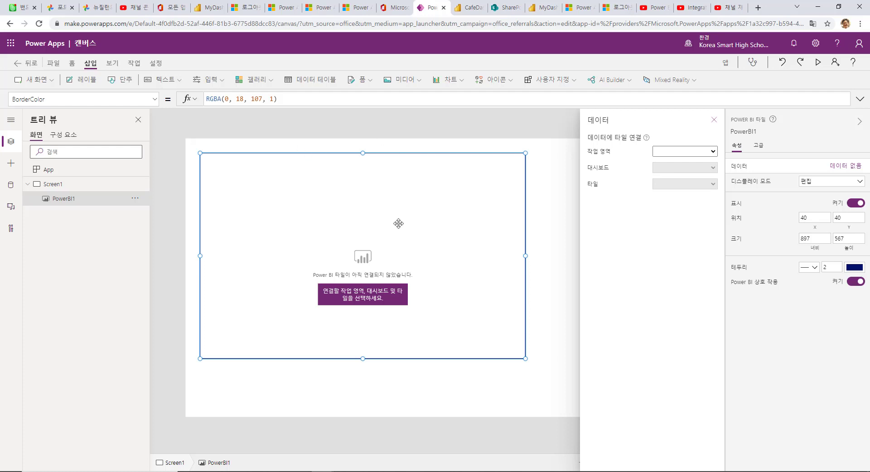
Set the Power BI tile's workspace to 내 작업 영역 and its dashboard to CafeDash.
click(667, 153)
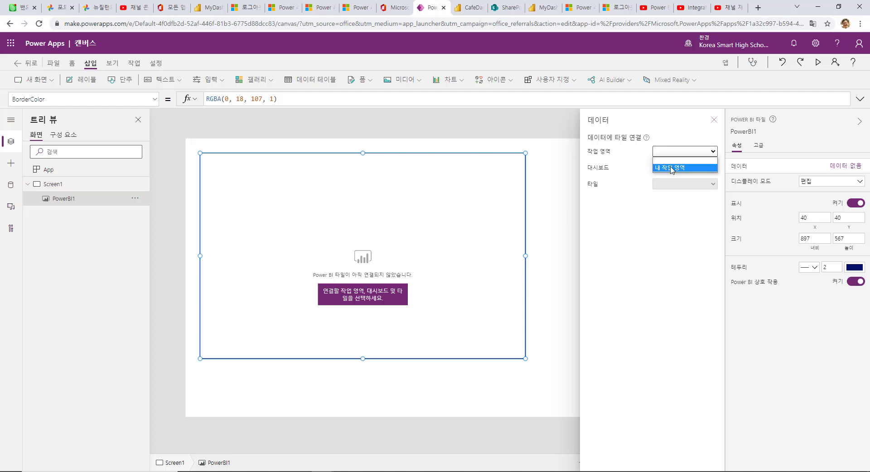
click(671, 167)
click(683, 167)
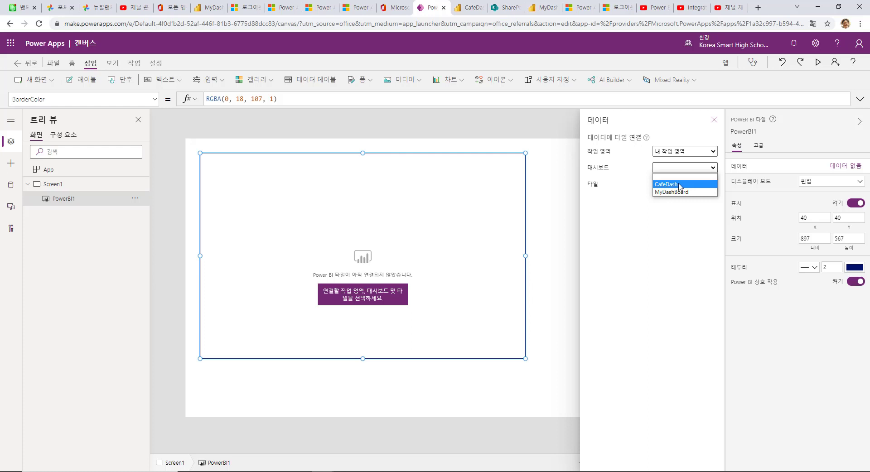
click(679, 186)
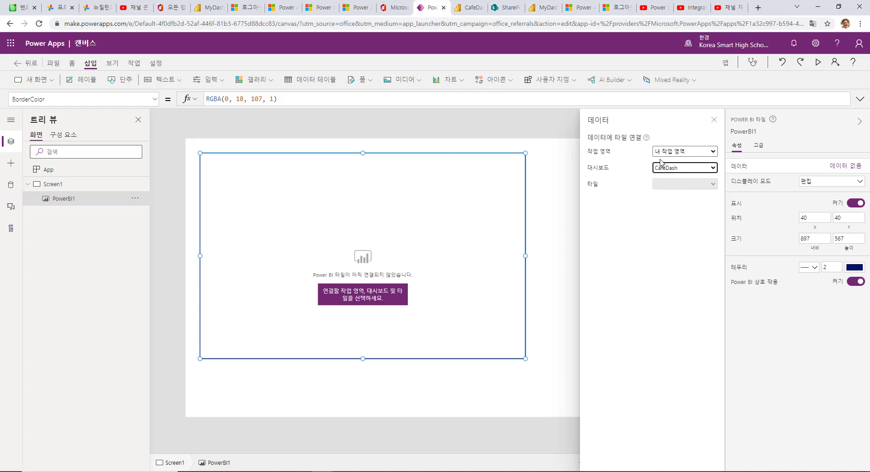
Switch the Power BI tile's dashboard to MyDashBoard and connect it to the Orders tile.
click(674, 169)
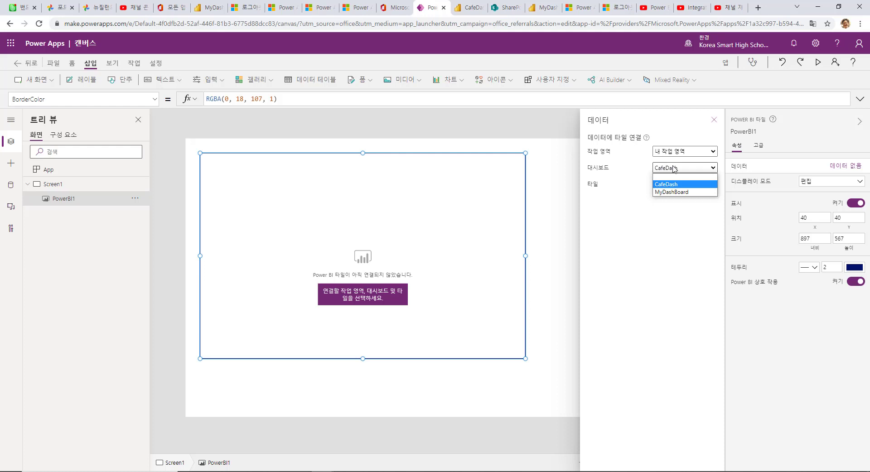
click(678, 192)
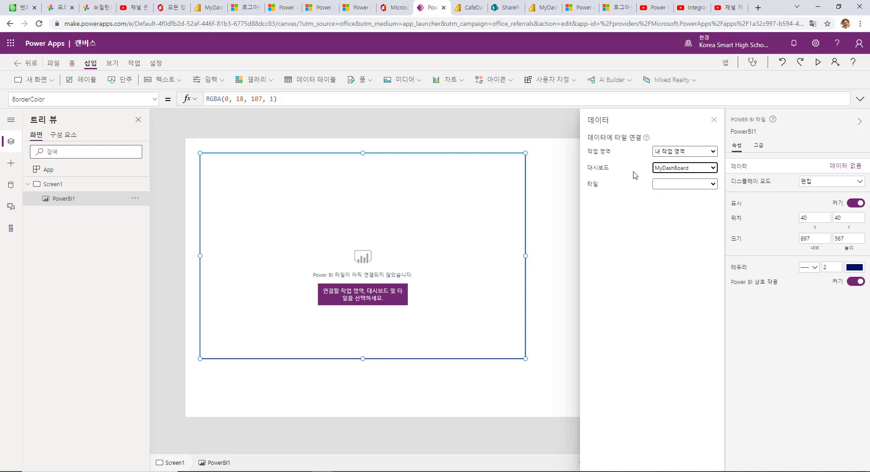
click(663, 184)
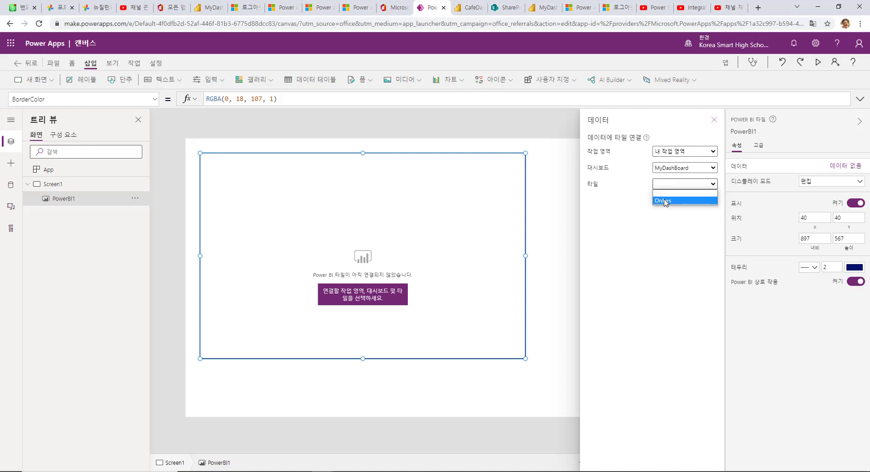
click(663, 200)
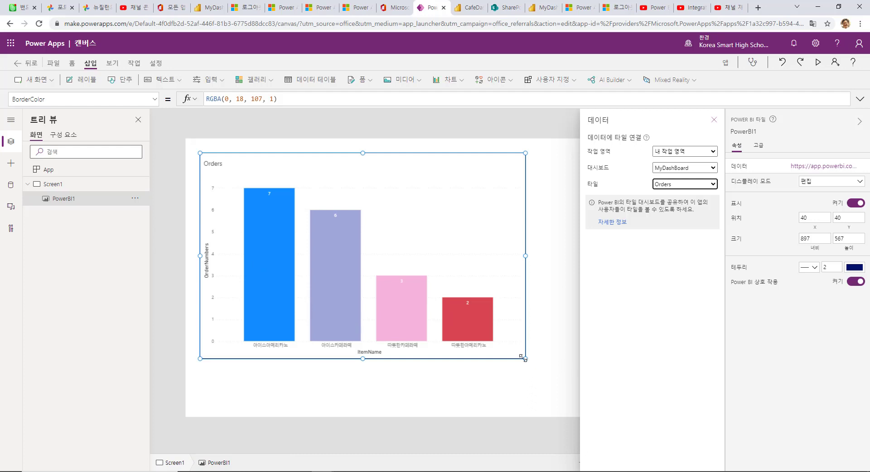
Close the tile's data settings and enlarge the Orders chart to about 1269 × 636, nearly filling Screen1.
drag(523, 358, 577, 361)
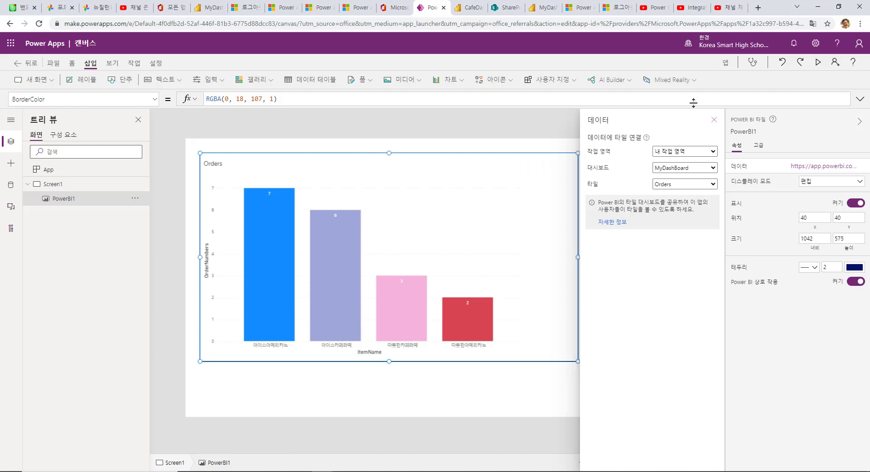
click(713, 120)
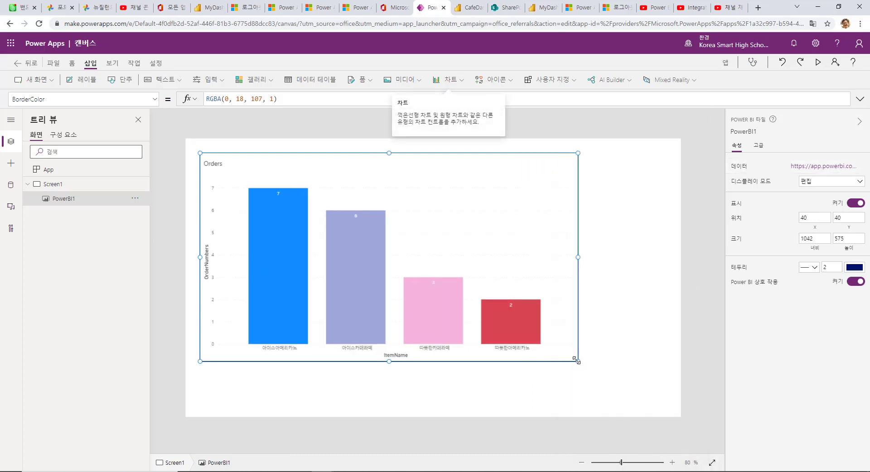
drag(577, 361, 659, 383)
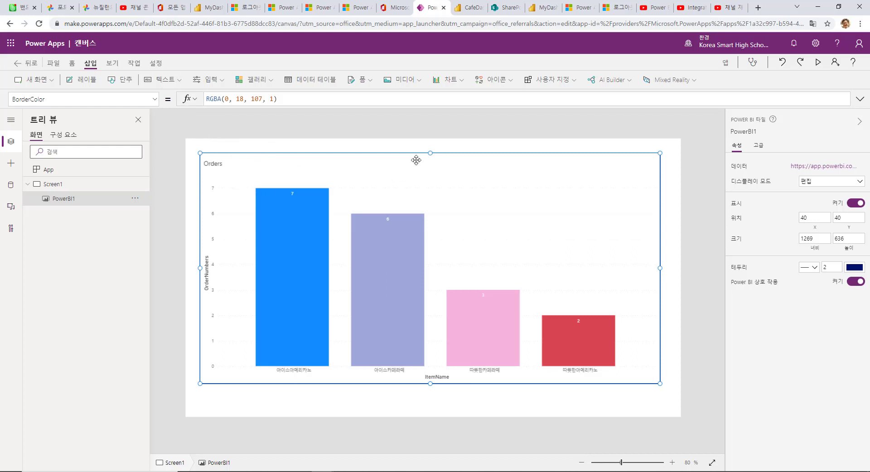
Review the available chart types without inserting one, and reselect the Orders tile on Screen1.
click(449, 82)
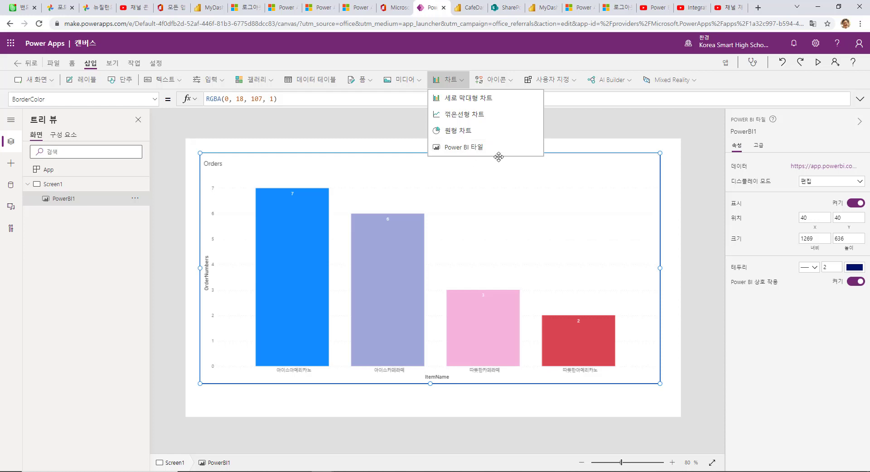
click(575, 128)
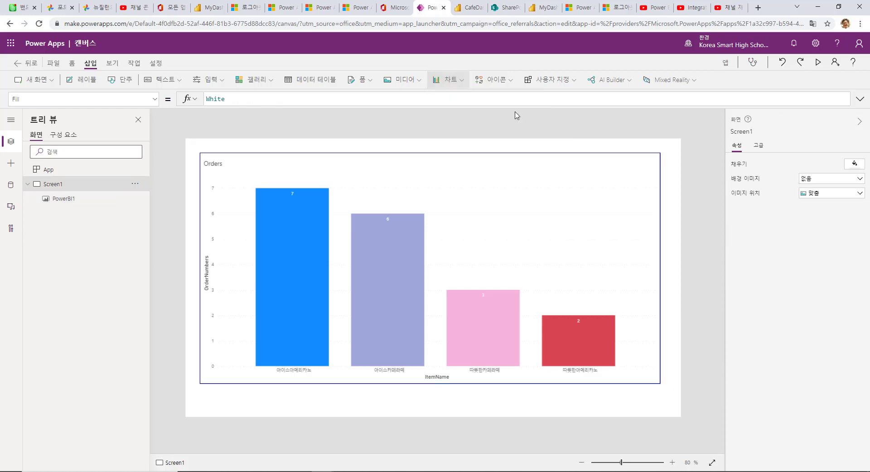
click(577, 158)
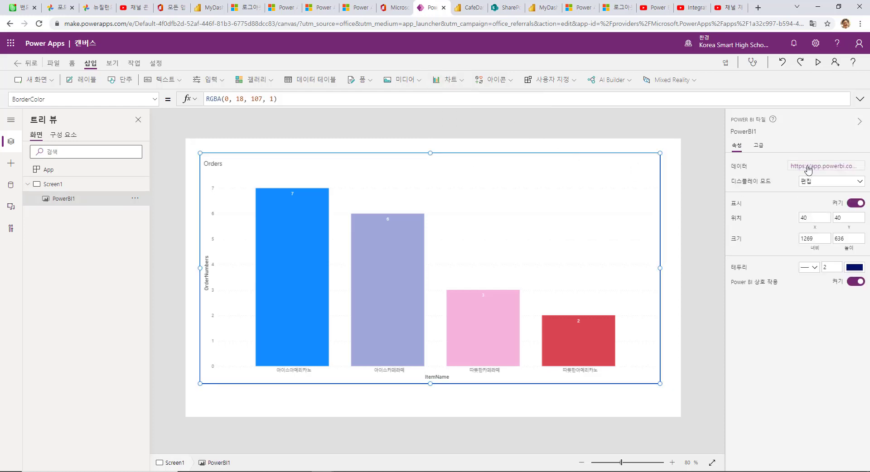